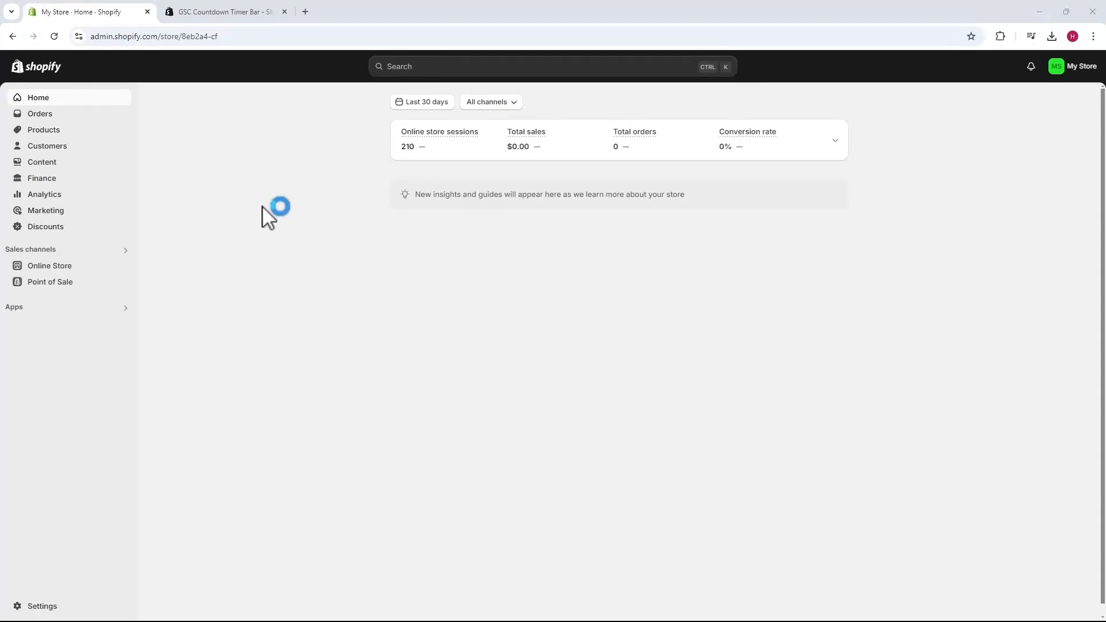
Step: Install the GSC Countdown Timer Bar app in the store and create a Small timer widget
{"action": "left_click", "coordinate": [242, 14]}
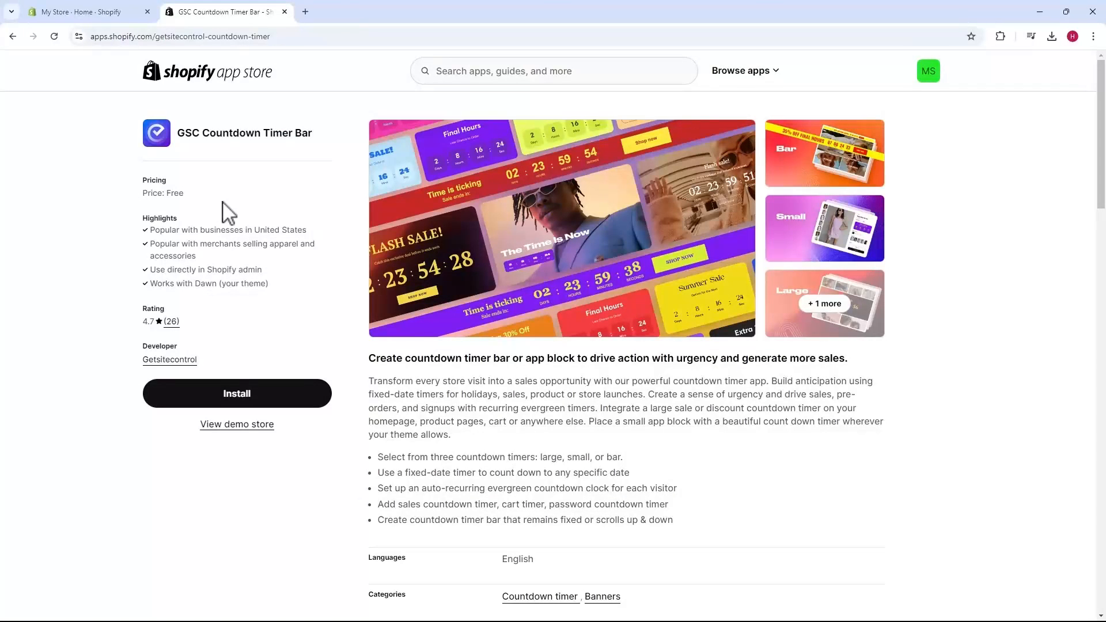
{"action": "left_click", "coordinate": [229, 391]}
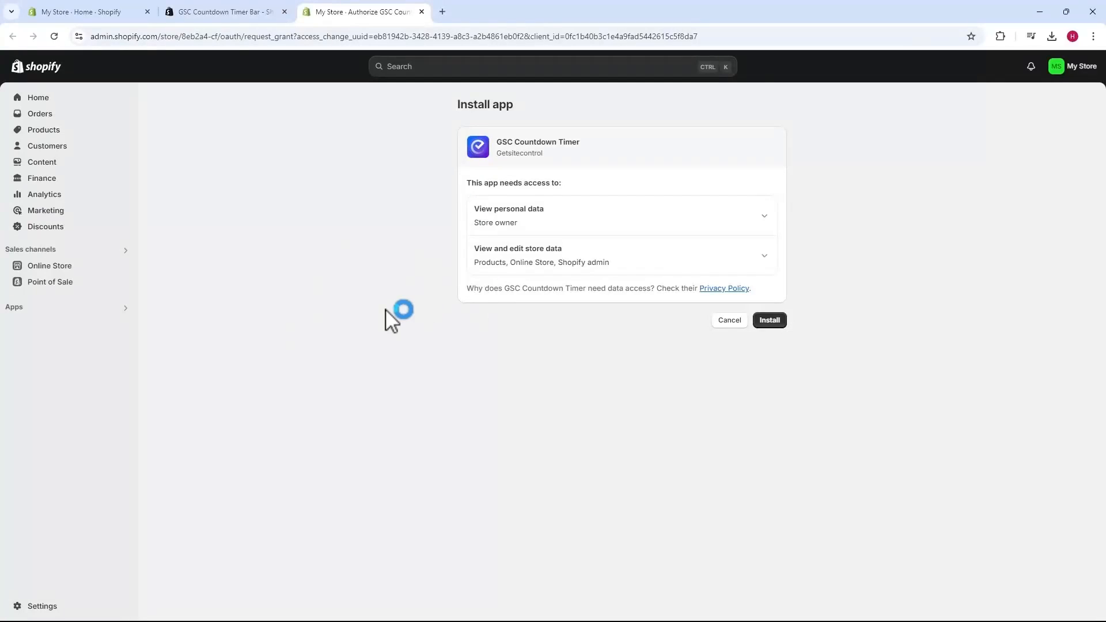
{"action": "left_click", "coordinate": [770, 320]}
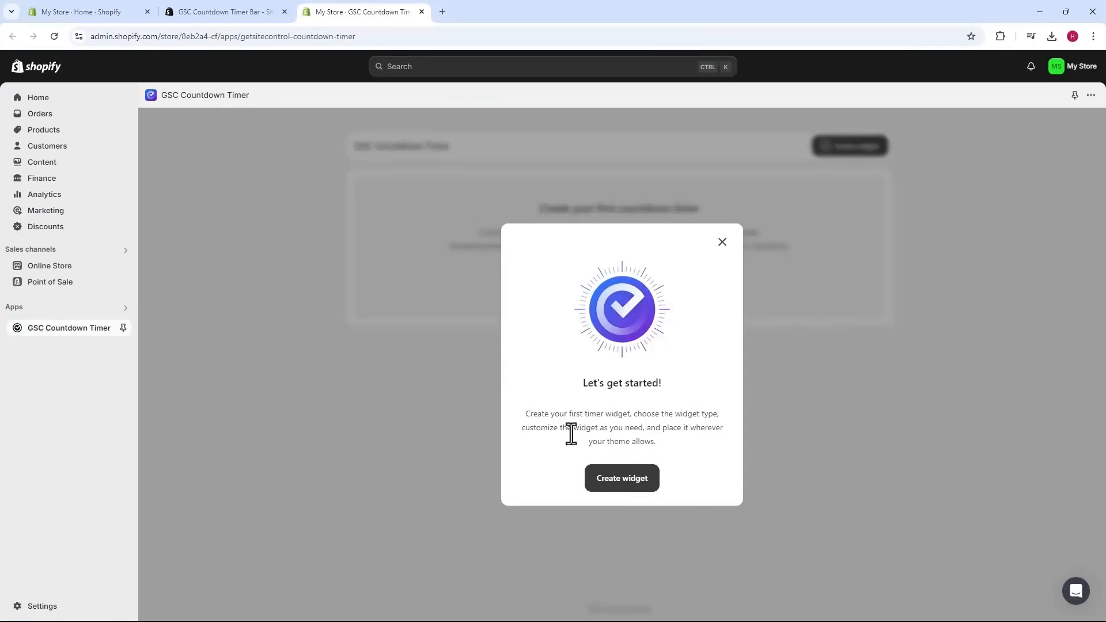
{"action": "left_click", "coordinate": [622, 483]}
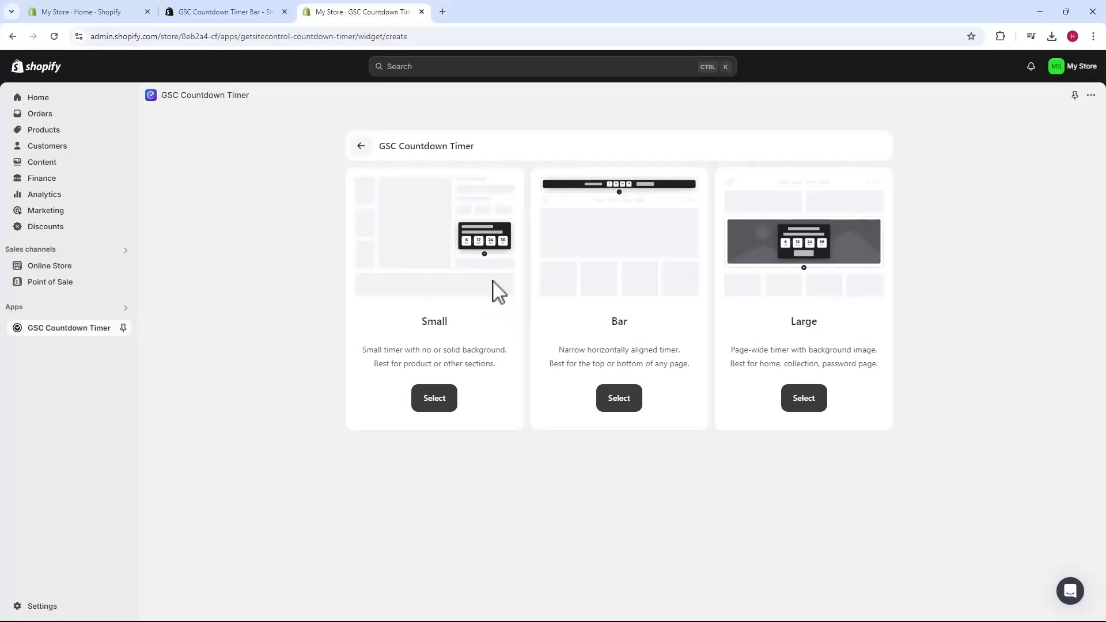
{"action": "left_click", "coordinate": [433, 398]}
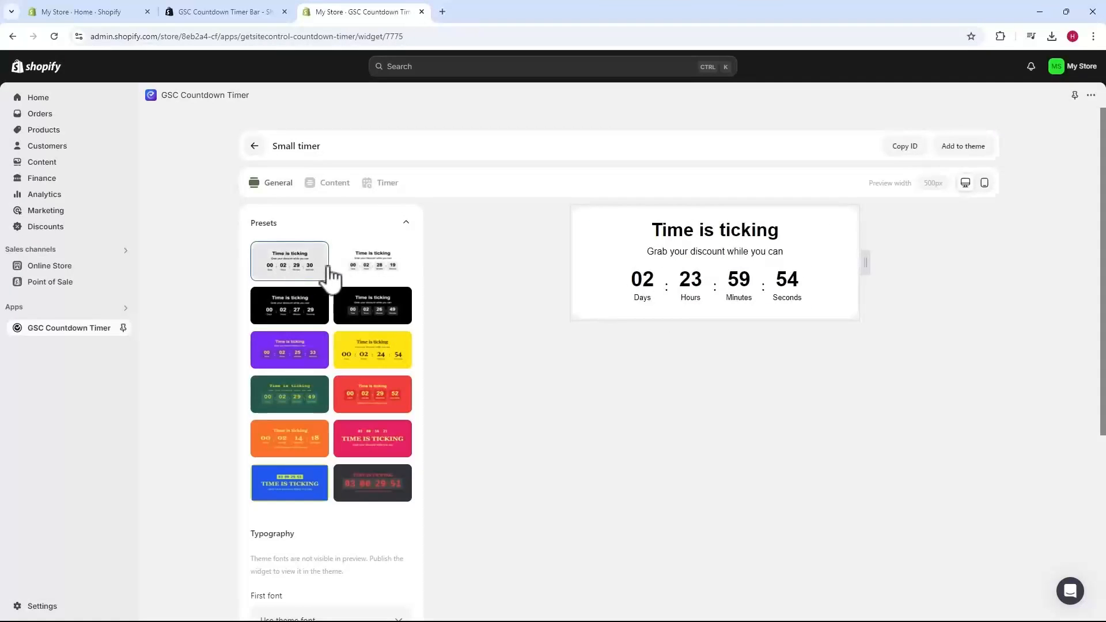
Step: Try out several timer presets and apply the black one with plain white digits
{"action": "left_click", "coordinate": [356, 278]}
{"action": "left_click", "coordinate": [325, 308]}
{"action": "left_click", "coordinate": [358, 313]}
{"action": "left_click", "coordinate": [385, 354]}
{"action": "left_click", "coordinate": [383, 406]}
{"action": "left_click", "coordinate": [393, 448]}
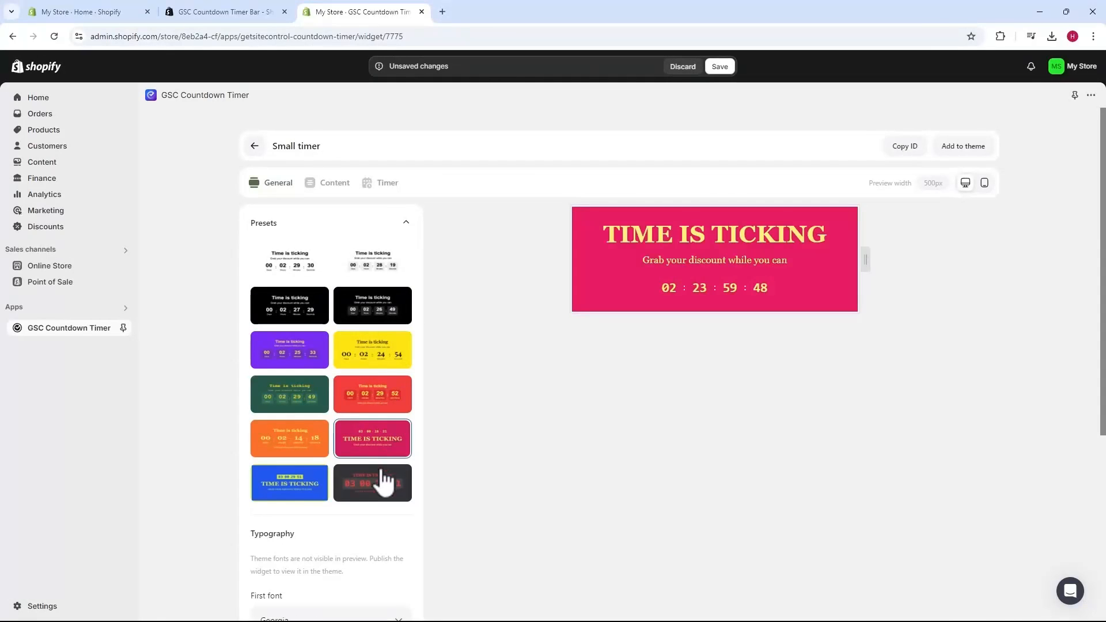
{"action": "left_click", "coordinate": [311, 317]}
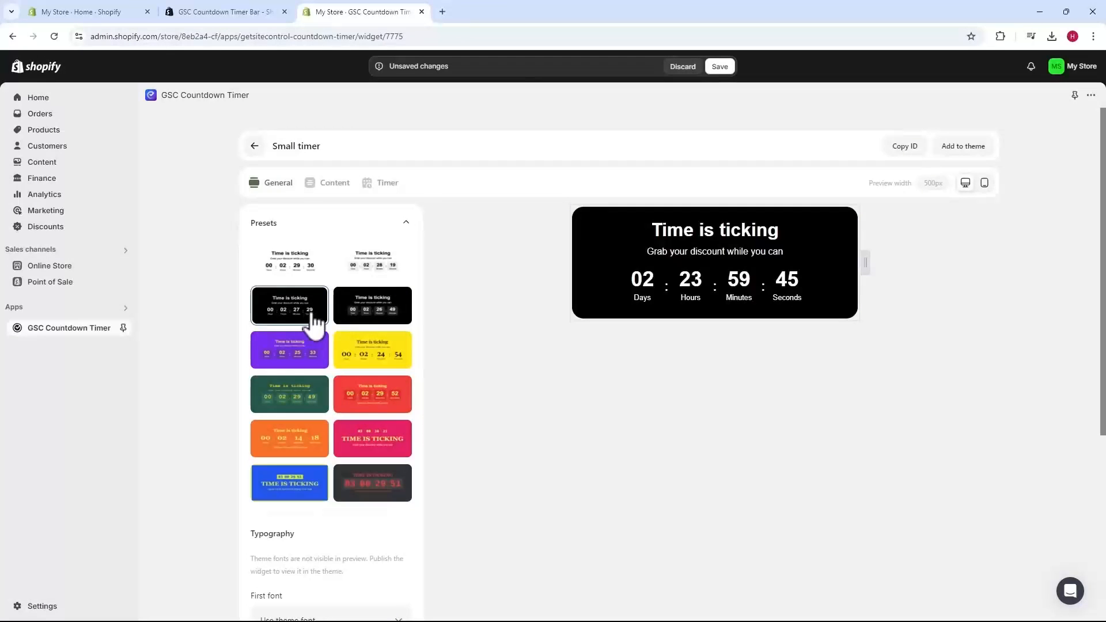
{"action": "left_click", "coordinate": [404, 224]}
{"action": "scroll", "coordinate": [330, 286], "scroll_direction": "down", "scroll_amount": 1}
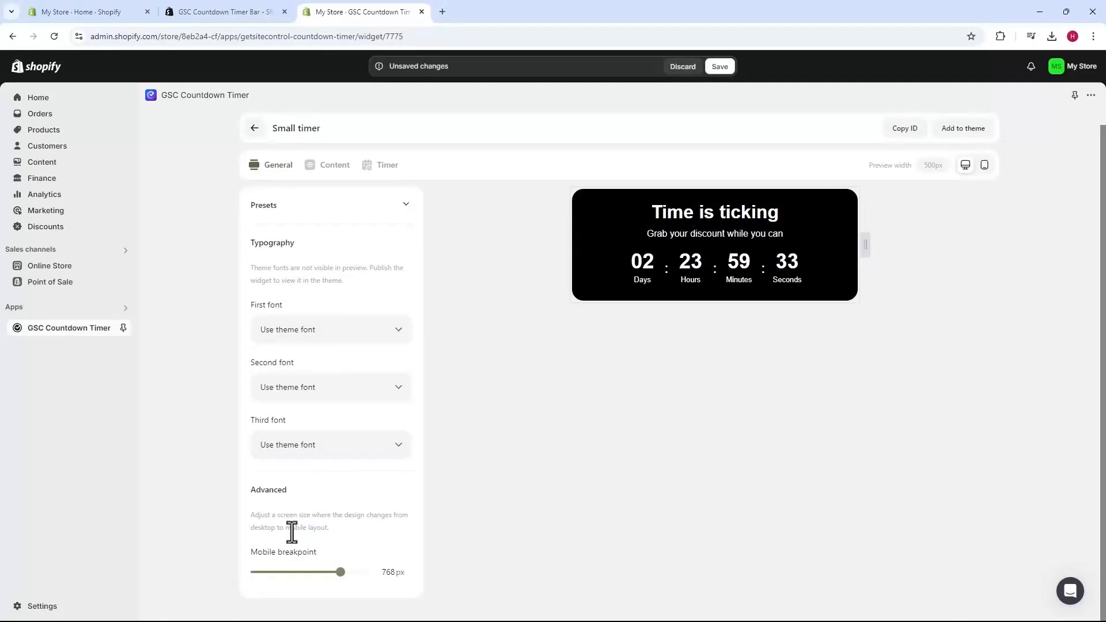
{"action": "scroll", "coordinate": [320, 403], "scroll_direction": "up", "scroll_amount": 1}
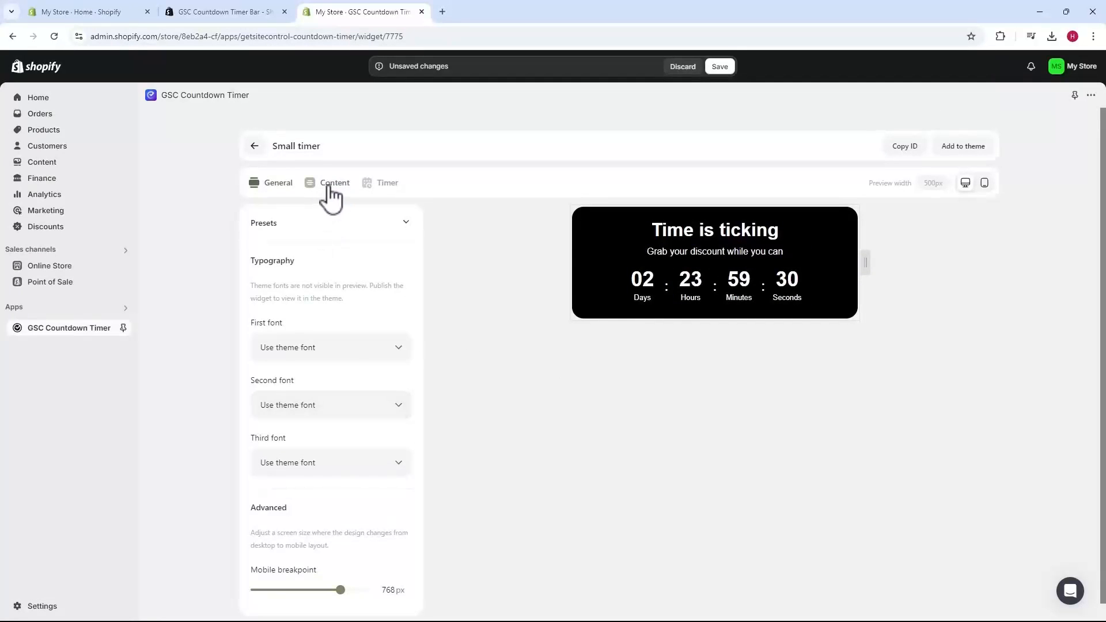
Step: Change the timer's "Time is ticking" heading text to "Example" and hide that heading component
{"action": "left_click", "coordinate": [332, 193]}
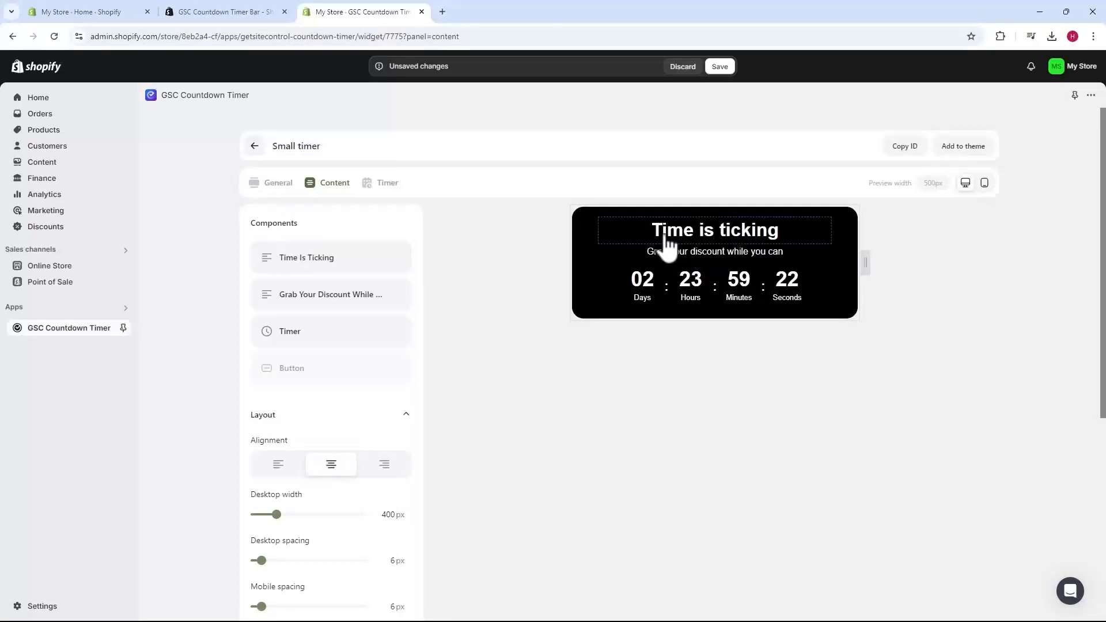
{"action": "left_click", "coordinate": [308, 264]}
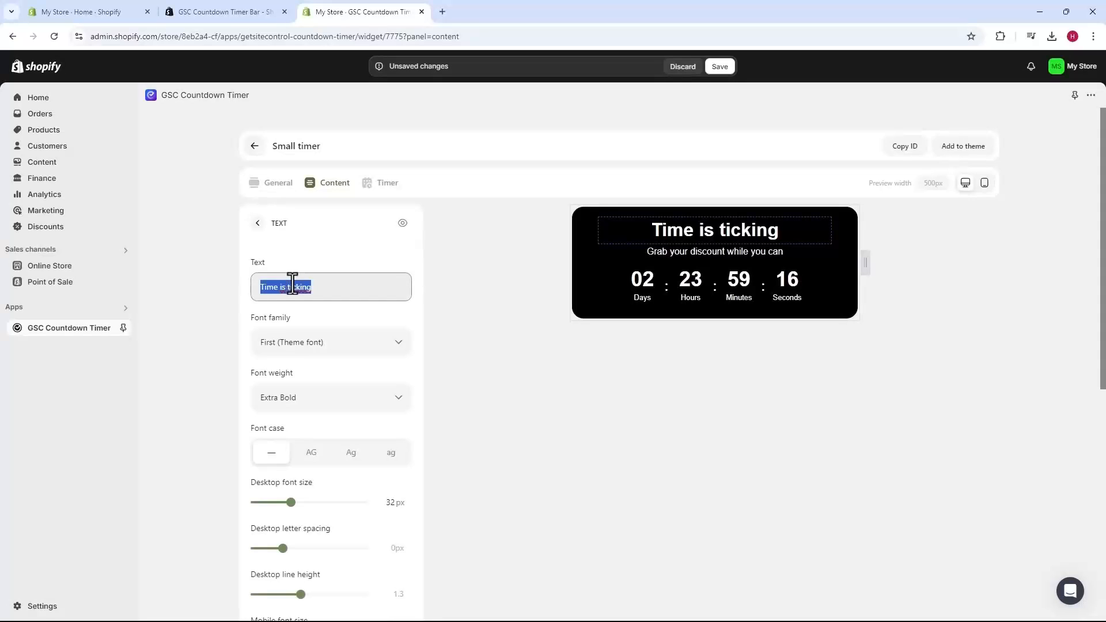
{"action": "type", "text": "Example"}
{"action": "scroll", "coordinate": [305, 375], "scroll_direction": "down", "scroll_amount": 7}
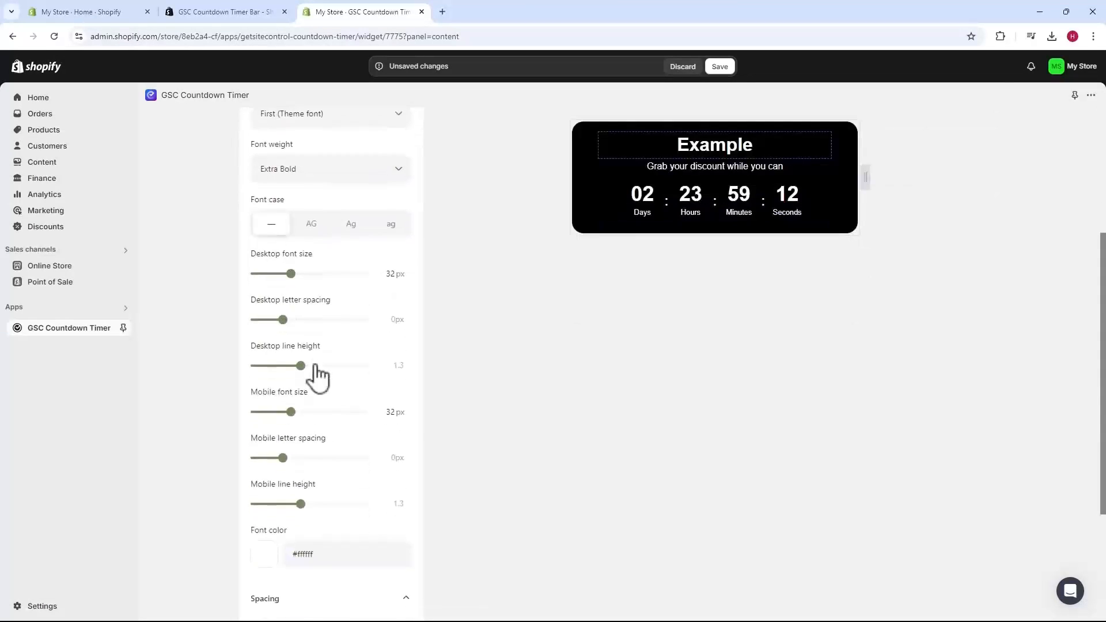
{"action": "scroll", "coordinate": [294, 484], "scroll_direction": "up", "scroll_amount": 7}
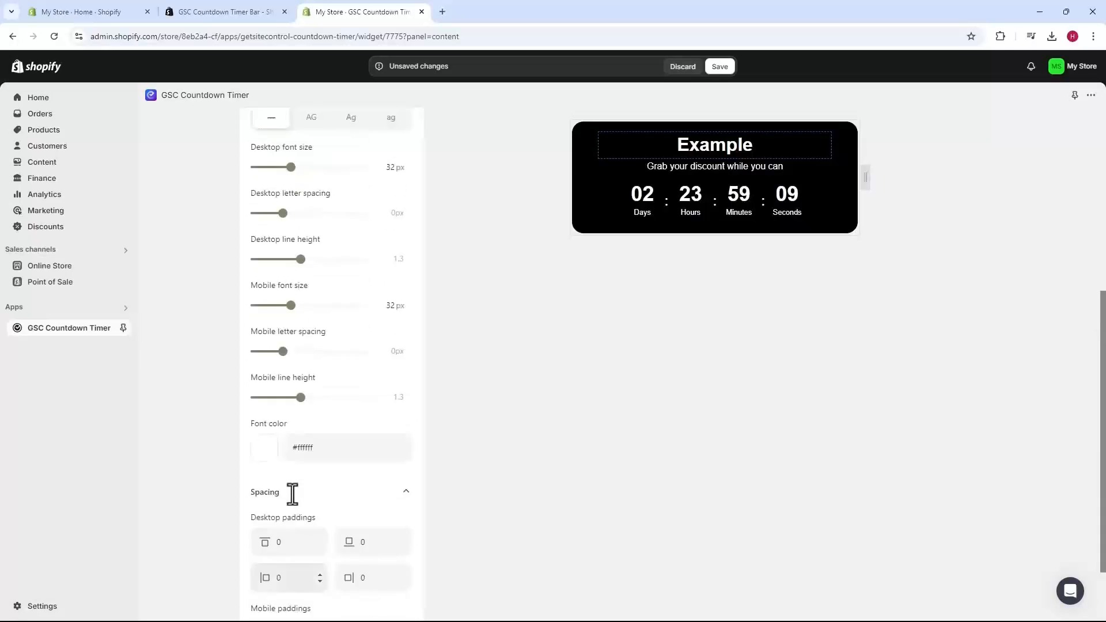
{"action": "scroll", "coordinate": [329, 281], "scroll_direction": "down", "scroll_amount": 7}
{"action": "scroll", "coordinate": [331, 386], "scroll_direction": "up", "scroll_amount": 8}
{"action": "left_click", "coordinate": [257, 221]}
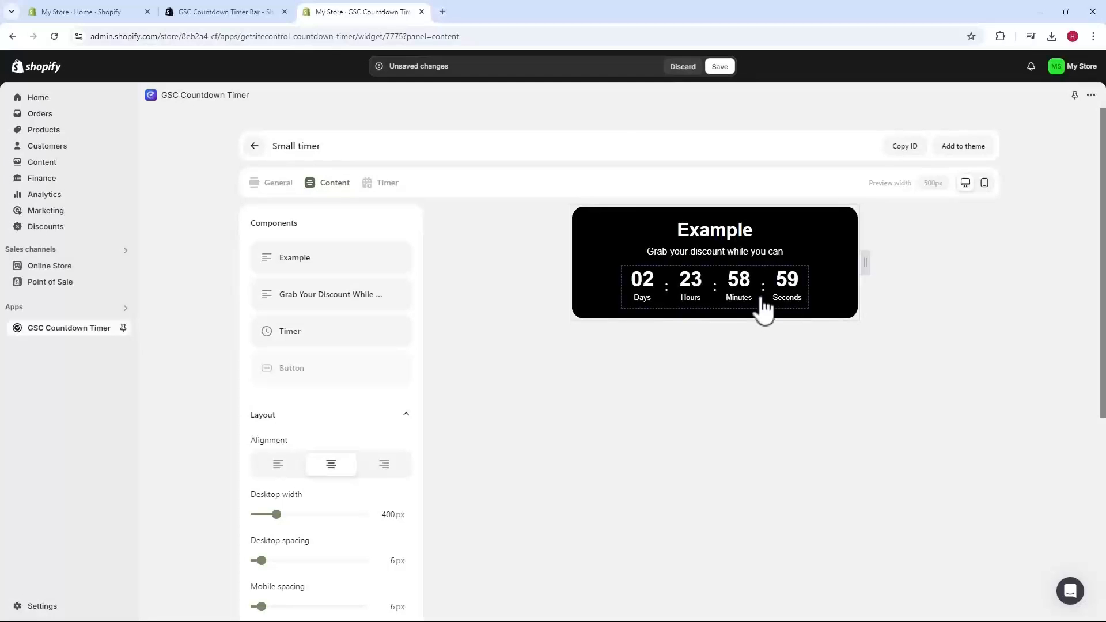
{"action": "left_click", "coordinate": [396, 257]}
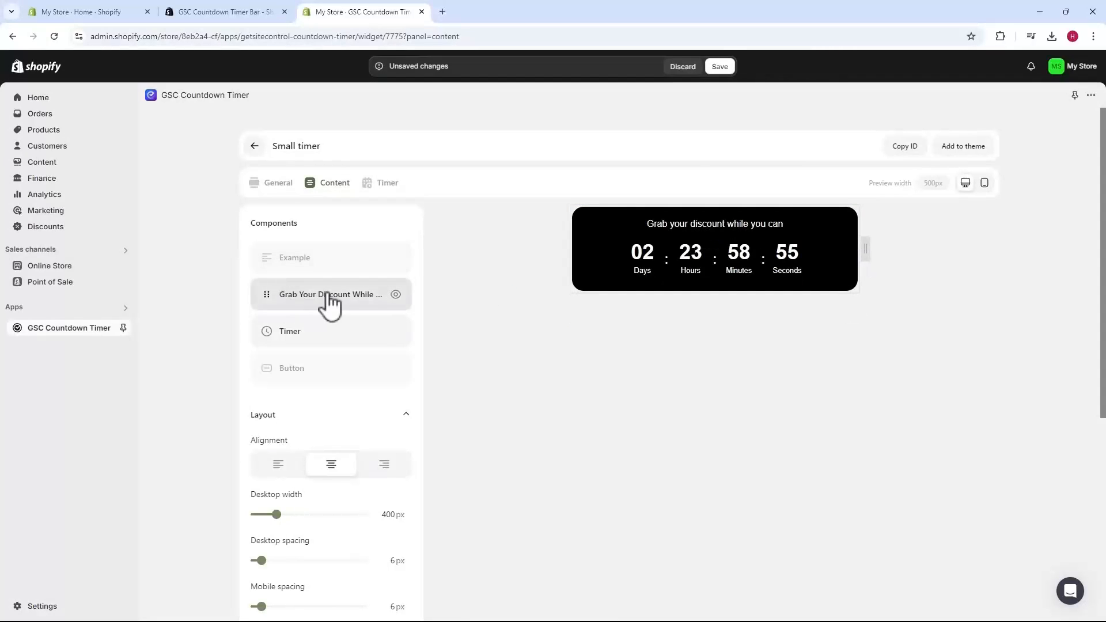
Step: Review the text settings of the "Grab your discount while you can" component and hide it from the widget
{"action": "left_click", "coordinate": [308, 295]}
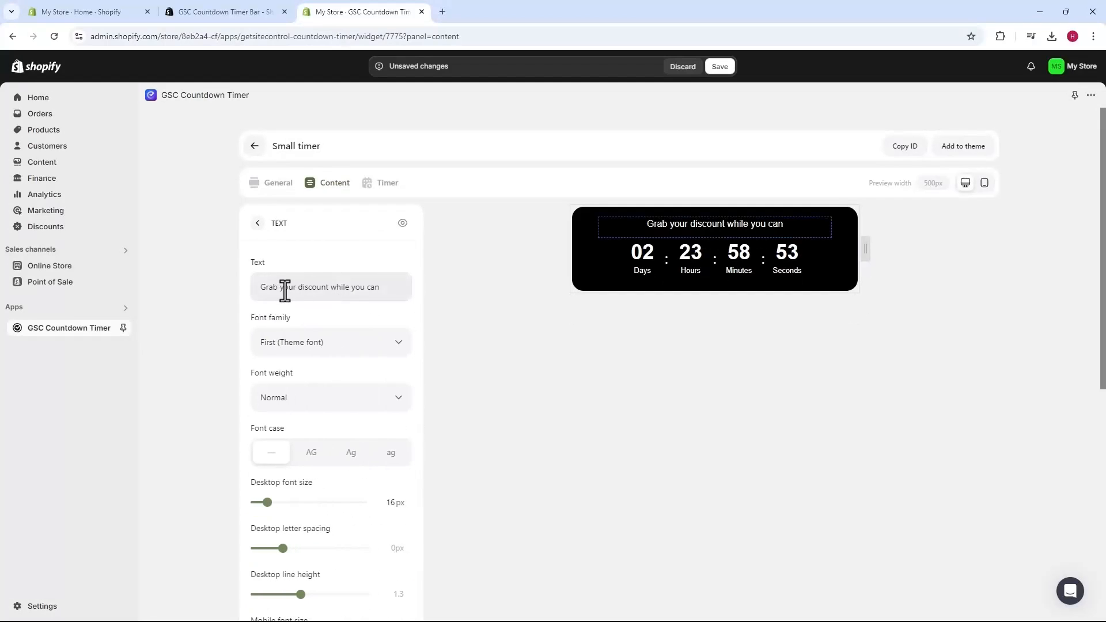
{"action": "left_click_drag", "start_coordinate": [260, 291], "coordinate": [333, 296]}
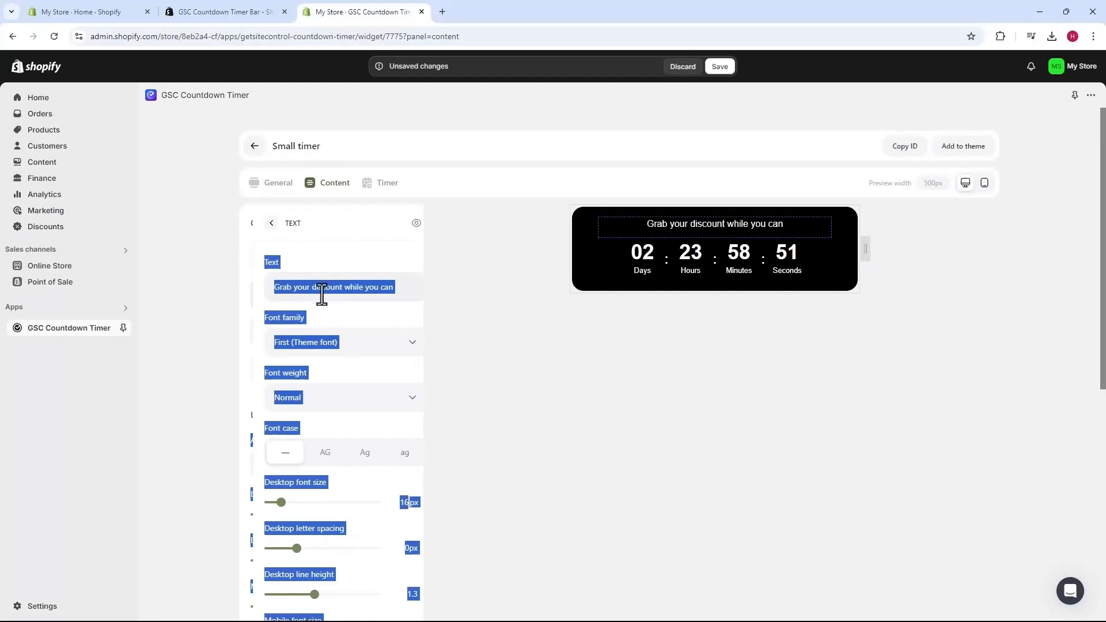
{"action": "left_click", "coordinate": [316, 293]}
{"action": "scroll", "coordinate": [320, 413], "scroll_direction": "down", "scroll_amount": 7}
{"action": "scroll", "coordinate": [320, 419], "scroll_direction": "up", "scroll_amount": 8}
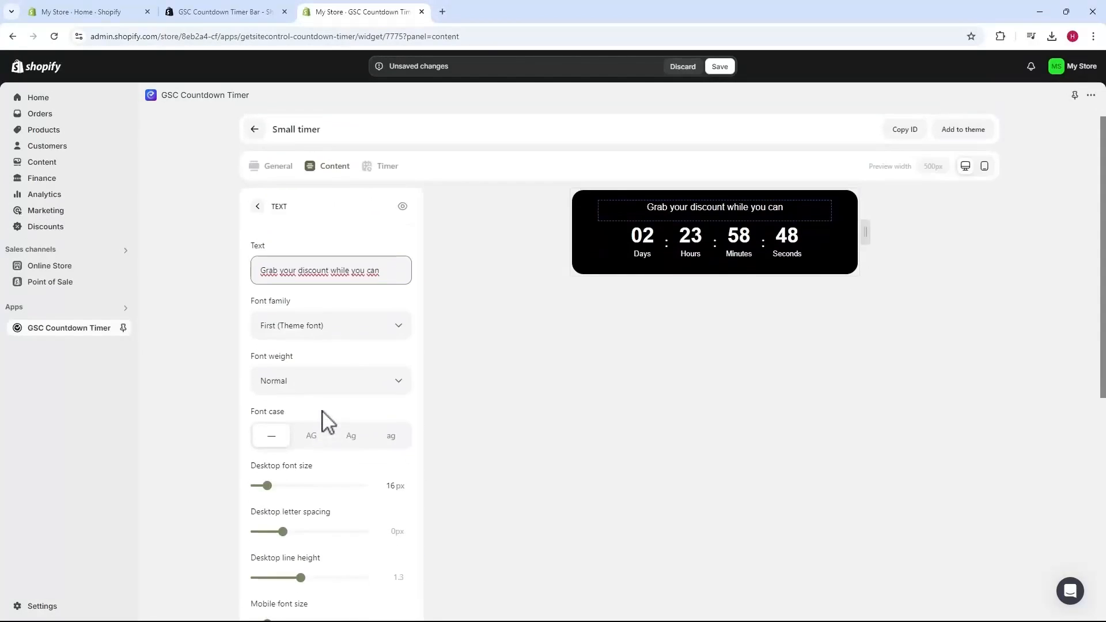
{"action": "left_click", "coordinate": [258, 224]}
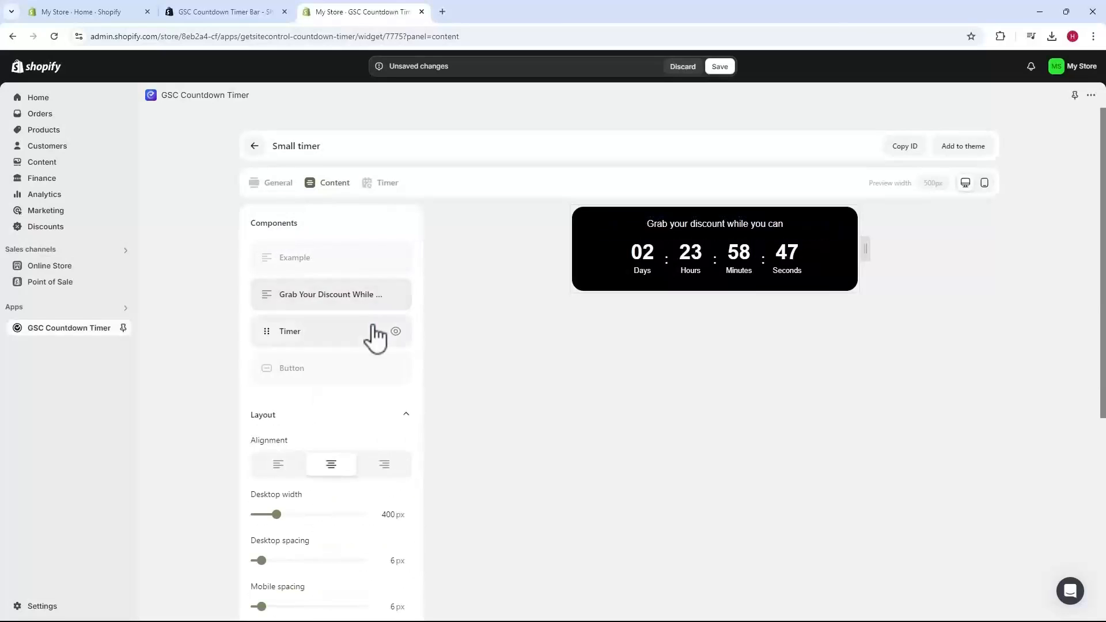
{"action": "left_click", "coordinate": [396, 294]}
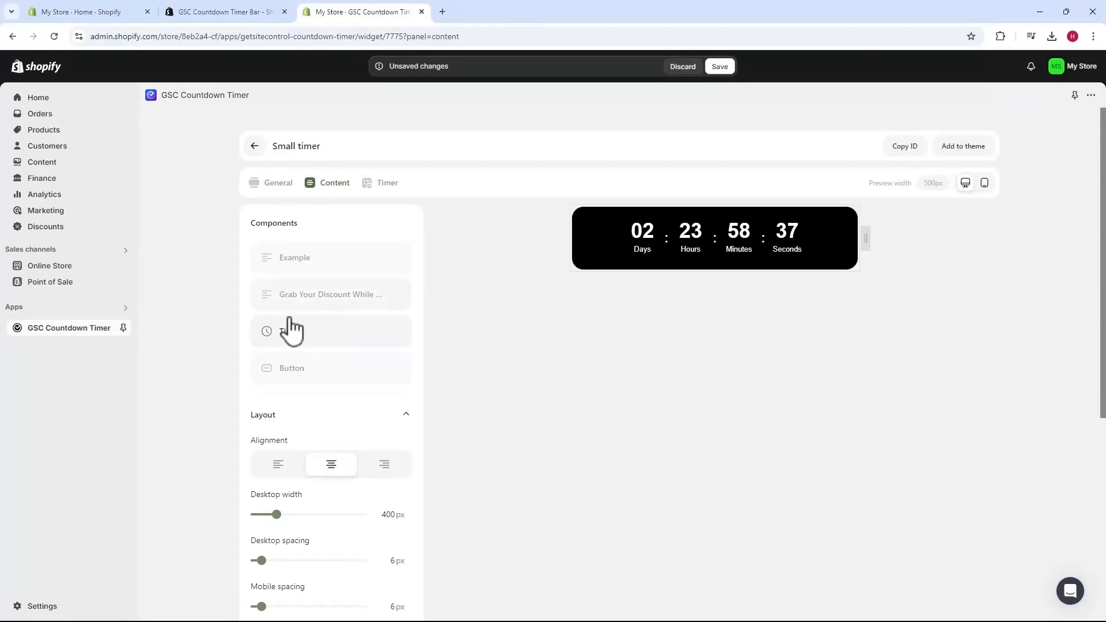
Step: Try a desktop width of 86% for the Timer component
{"action": "left_click", "coordinate": [293, 340]}
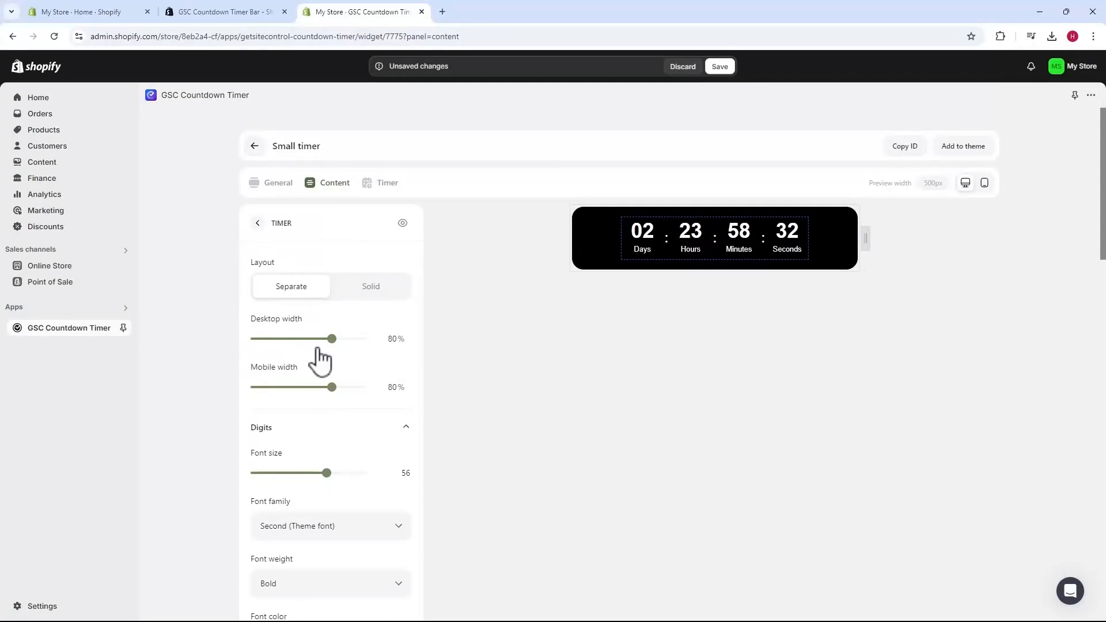
{"action": "mouse_move", "coordinate": [333, 341]}
{"action": "left_mouse_down"}
{"action": "mouse_move", "coordinate": [364, 341]}
{"action": "mouse_move", "coordinate": [347, 341]}
{"action": "left_mouse_up"}
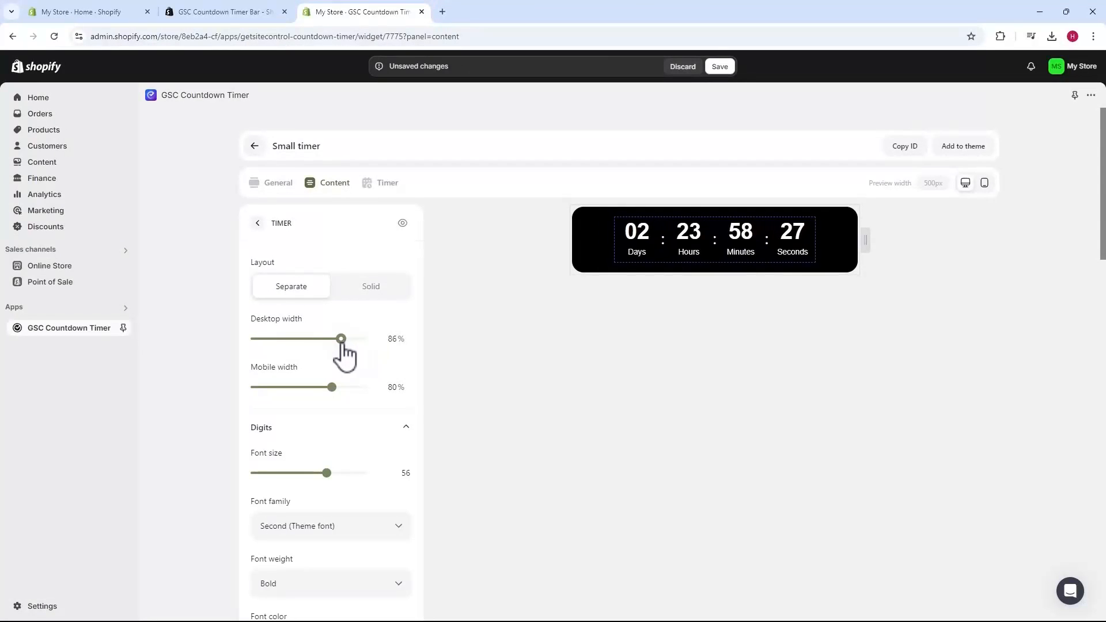
{"action": "scroll", "coordinate": [311, 316], "scroll_direction": "down", "scroll_amount": 8}
{"action": "scroll", "coordinate": [308, 316], "scroll_direction": "down", "scroll_amount": 3}
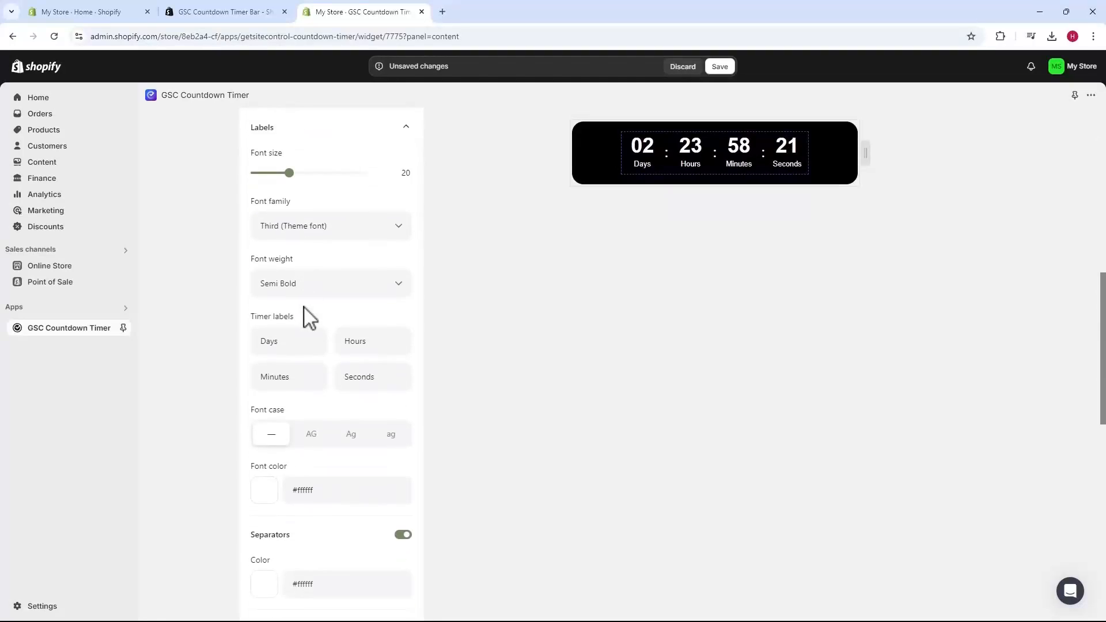
Step: Try "Exem" as the Timer component's days label, then restore the original label
{"action": "double_click", "coordinate": [282, 266]}
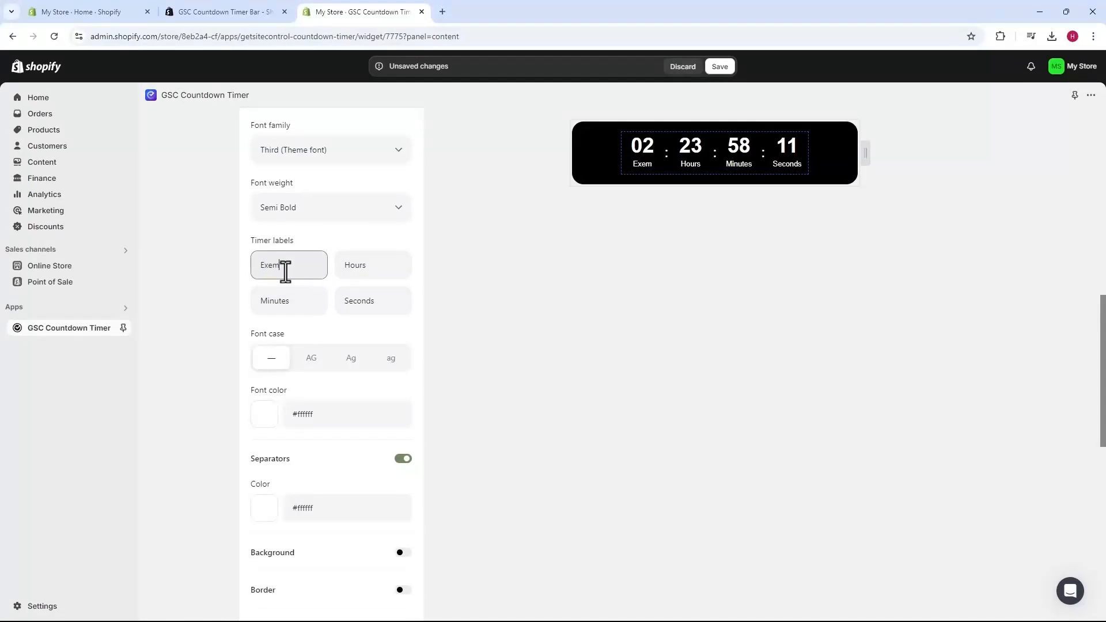
{"action": "key", "text": "ctrl+z"}
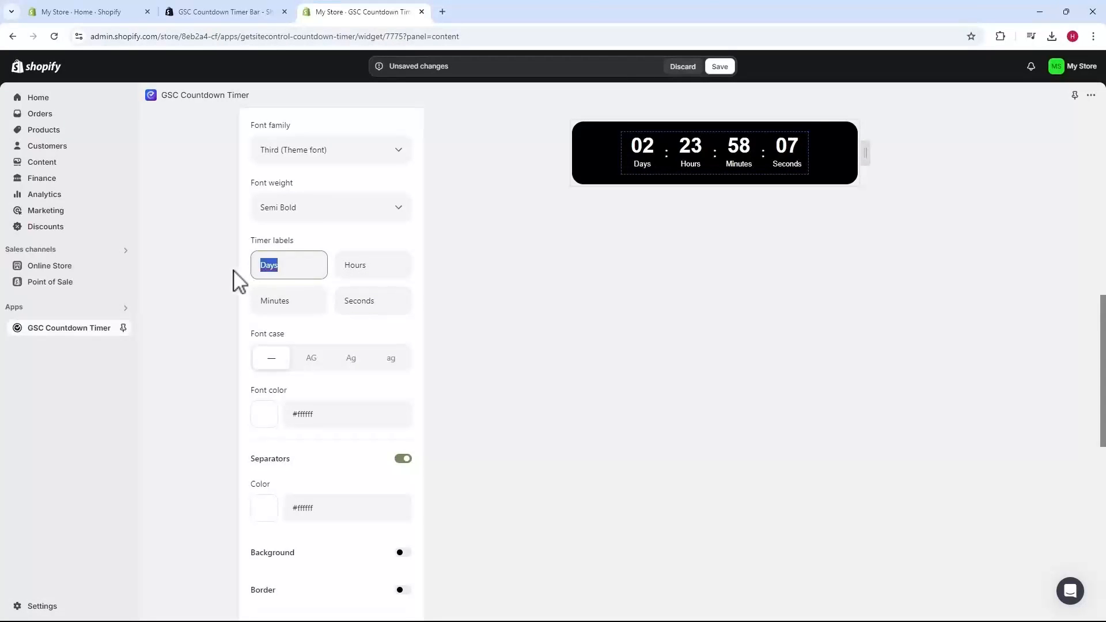
{"action": "scroll", "coordinate": [292, 357], "scroll_direction": "down", "scroll_amount": 2}
{"action": "scroll", "coordinate": [321, 323], "scroll_direction": "down", "scroll_amount": 3}
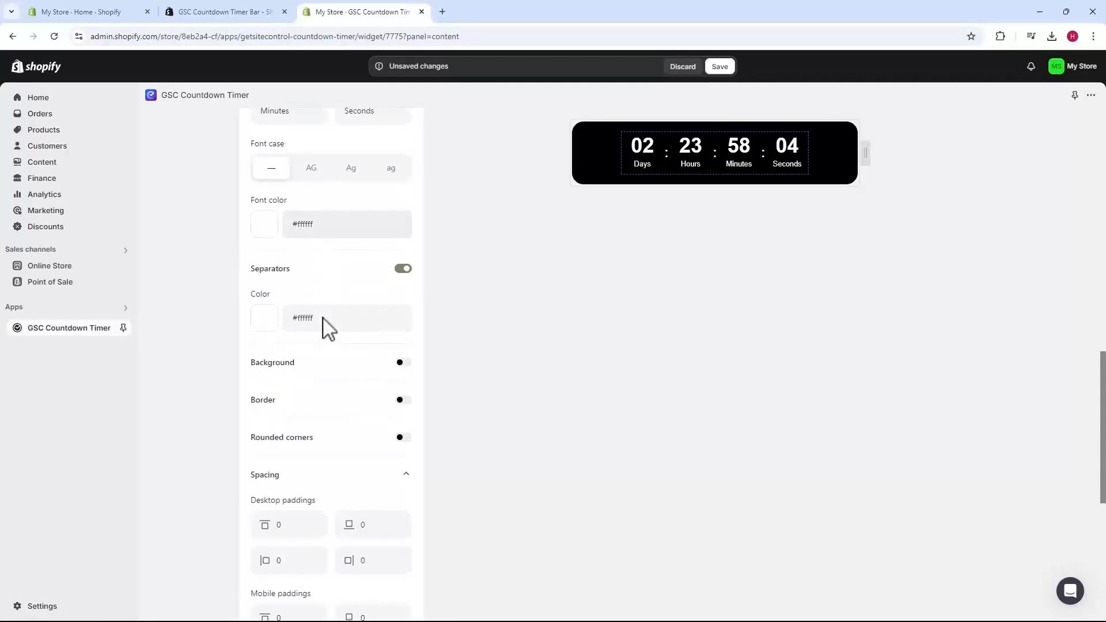
{"action": "scroll", "coordinate": [326, 449], "scroll_direction": "down", "scroll_amount": 3}
{"action": "scroll", "coordinate": [327, 458], "scroll_direction": "up", "scroll_amount": 15}
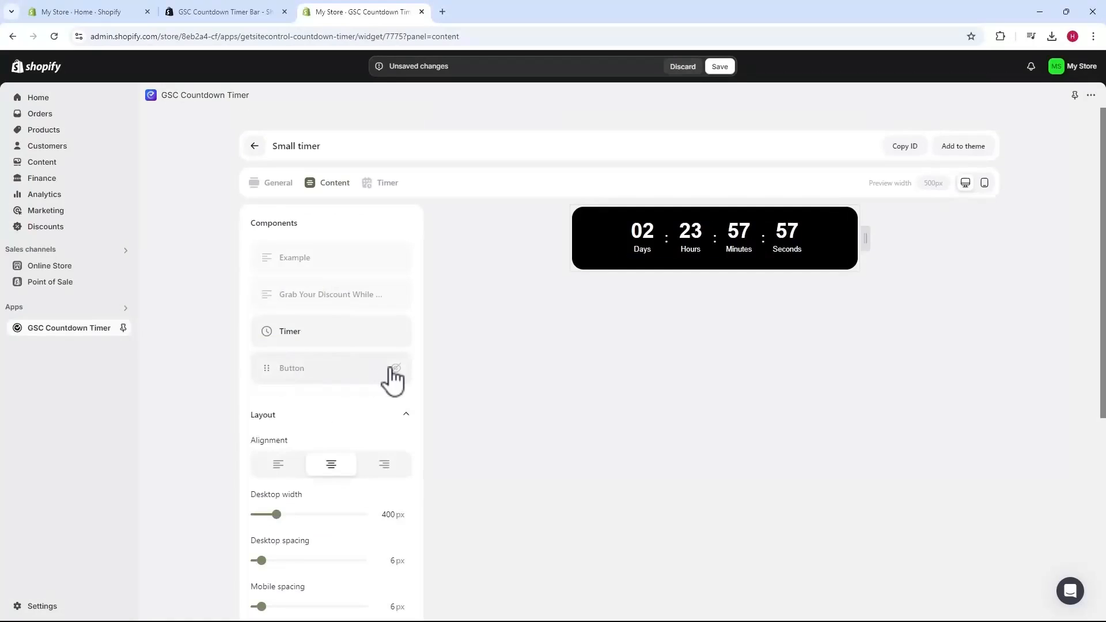
Step: Show the Button component temporarily to examine its label and link settings, then hide it again
{"action": "left_click", "coordinate": [397, 369]}
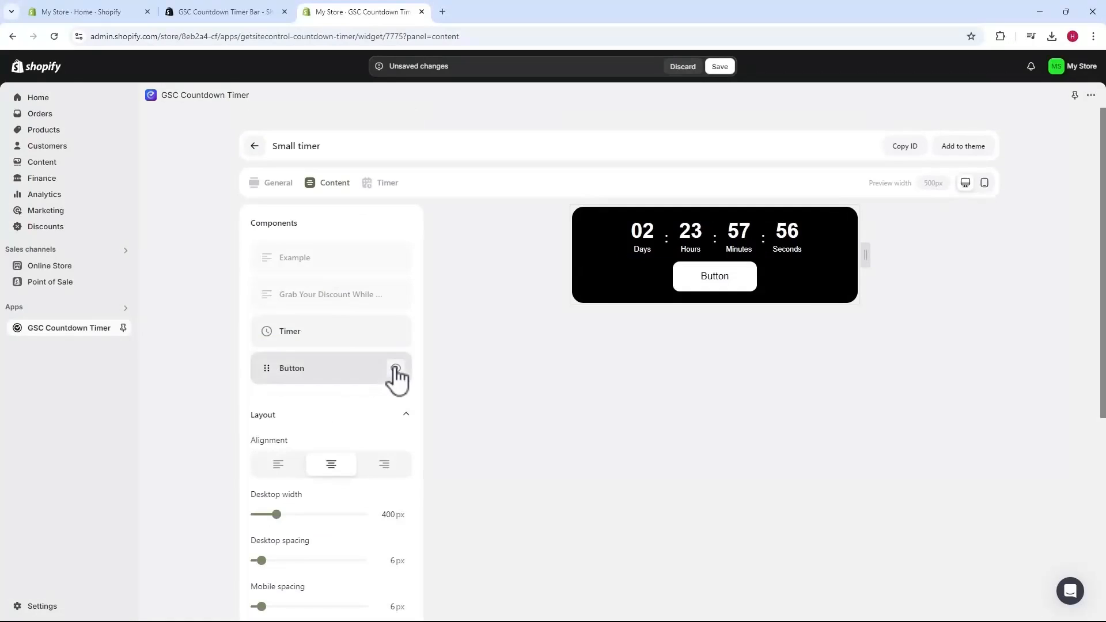
{"action": "left_click", "coordinate": [311, 380]}
{"action": "left_click_drag", "start_coordinate": [264, 293], "coordinate": [305, 291]}
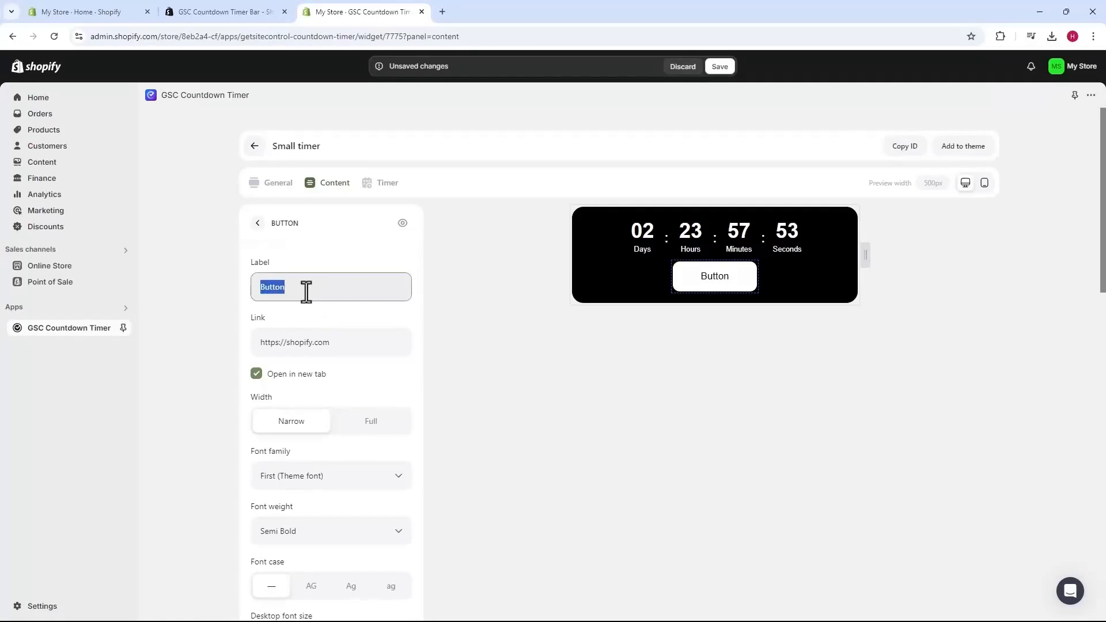
{"action": "left_click_drag", "start_coordinate": [251, 341], "coordinate": [343, 344]}
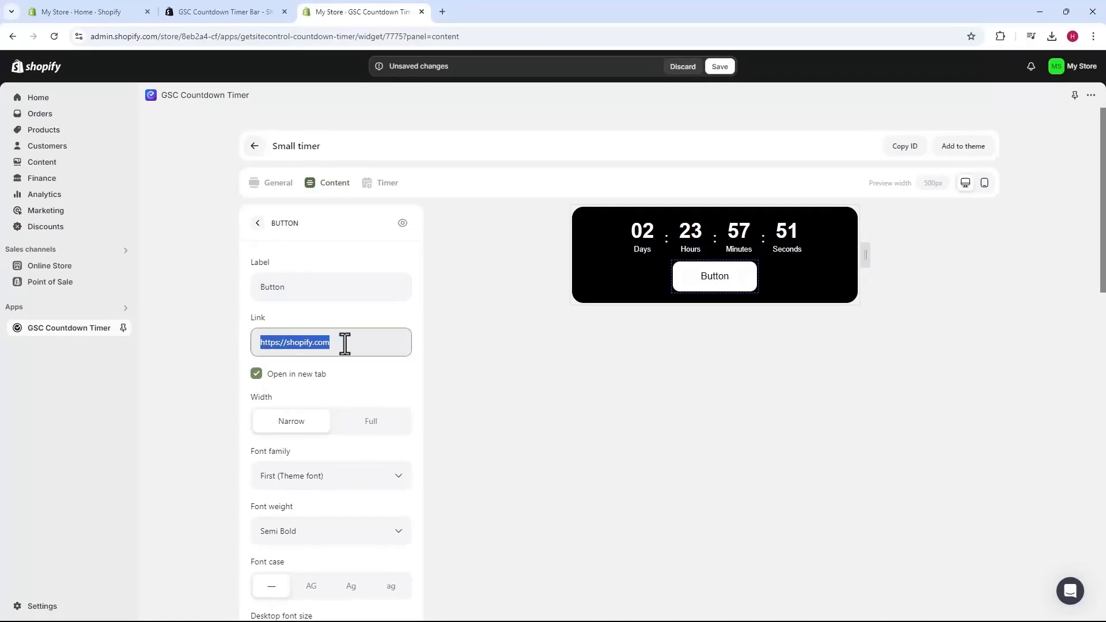
{"action": "left_click", "coordinate": [344, 344]}
{"action": "scroll", "coordinate": [344, 346], "scroll_direction": "down", "scroll_amount": 4}
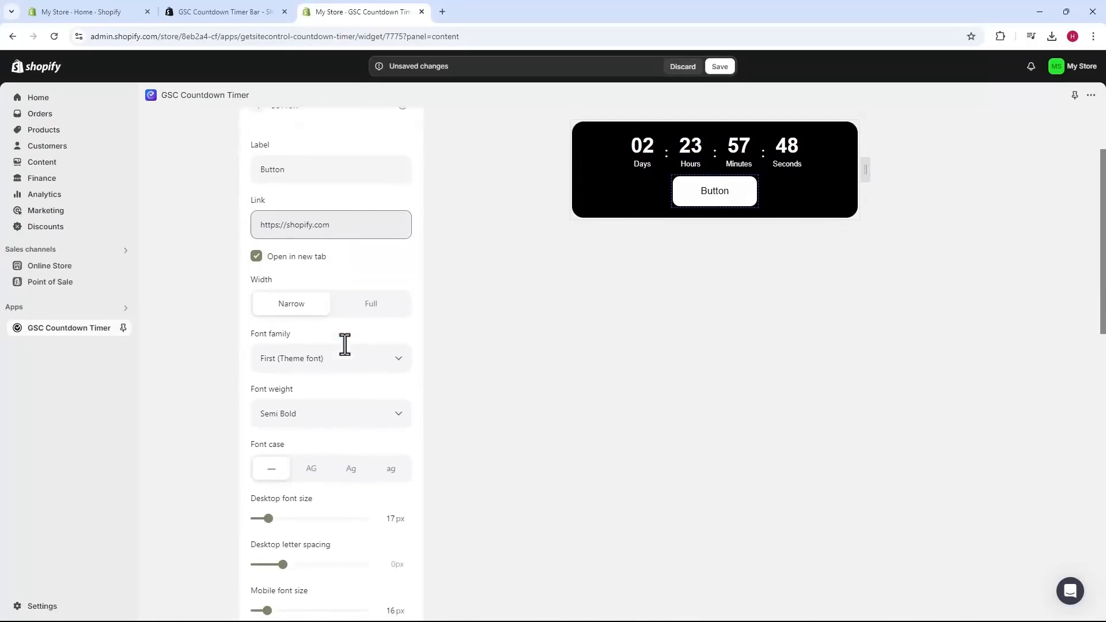
{"action": "scroll", "coordinate": [346, 357], "scroll_direction": "up", "scroll_amount": 4}
{"action": "left_click", "coordinate": [264, 232]}
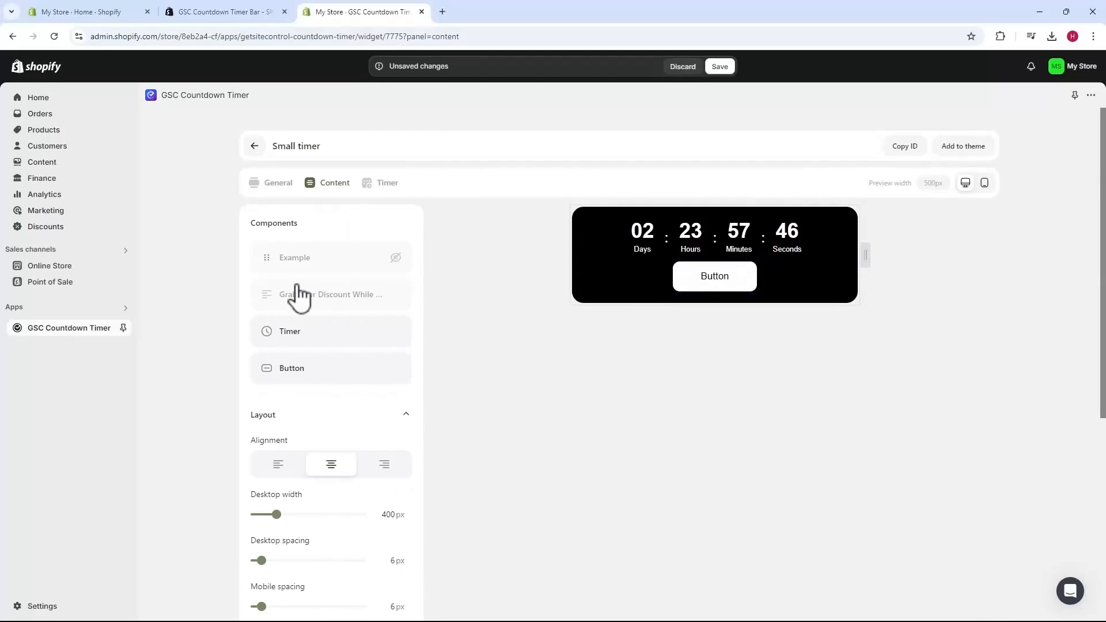
{"action": "left_click", "coordinate": [397, 367]}
Step: Try left and right alignment for the widget's layout, returning to centered alignment
{"action": "scroll", "coordinate": [340, 373], "scroll_direction": "down", "scroll_amount": 2}
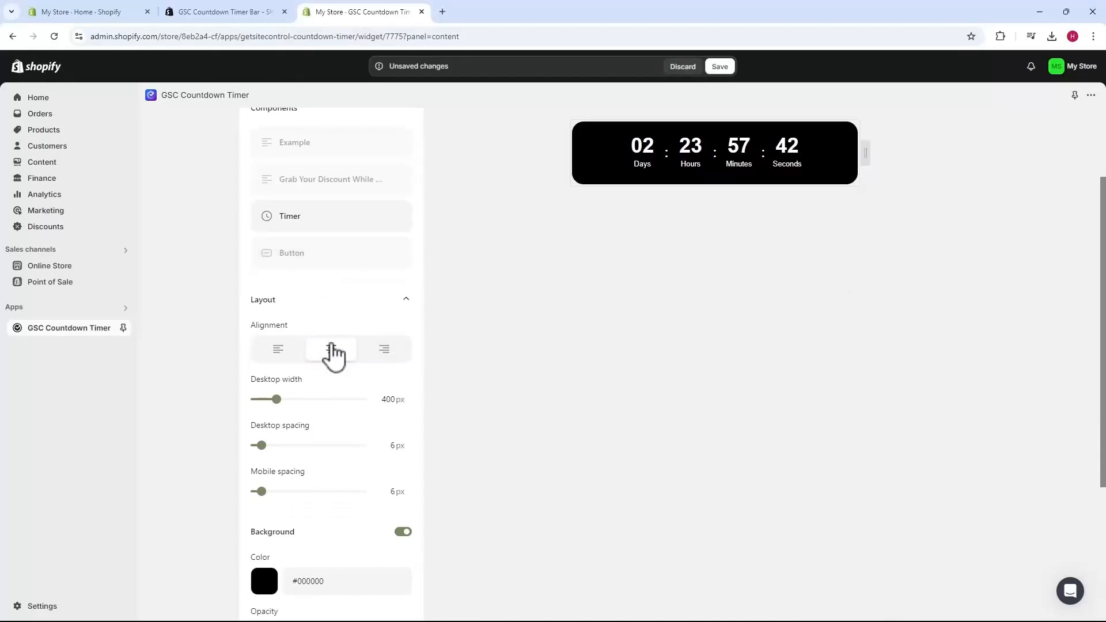
{"action": "left_click", "coordinate": [290, 352]}
{"action": "left_click", "coordinate": [334, 354]}
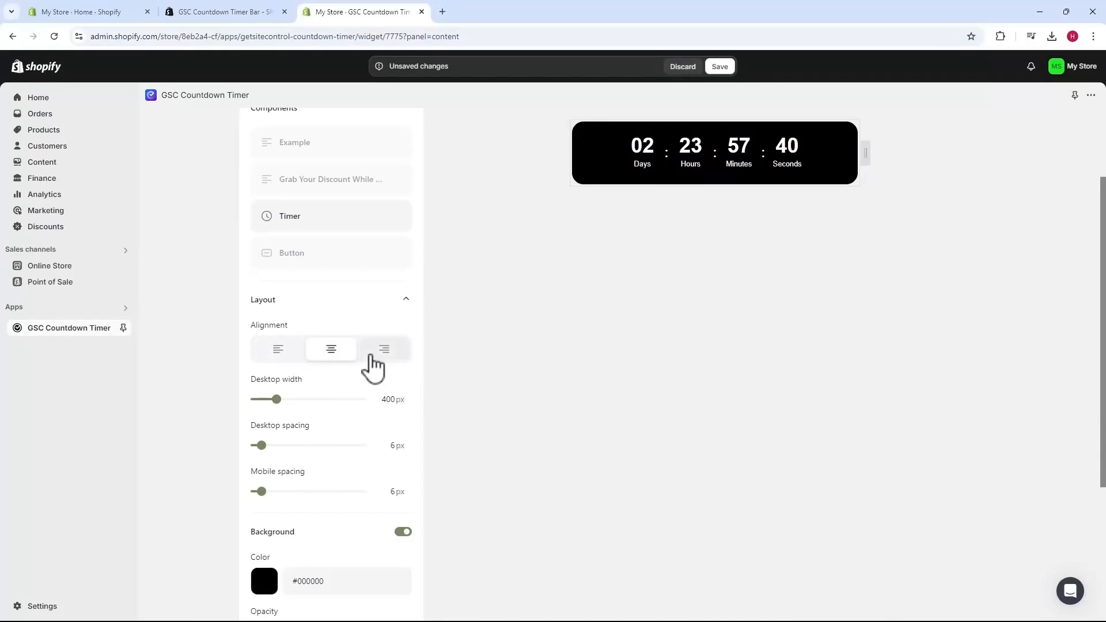
{"action": "left_click", "coordinate": [366, 355]}
{"action": "left_click", "coordinate": [333, 353]}
{"action": "scroll", "coordinate": [282, 404], "scroll_direction": "down", "scroll_amount": 1}
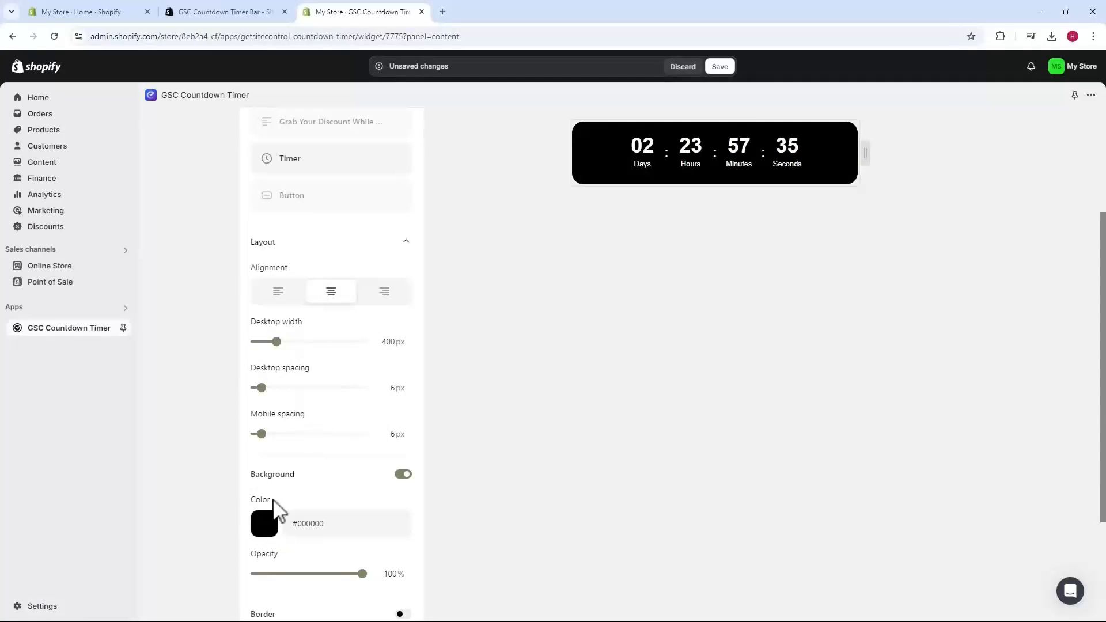
Step: Examine the widget's background, border, rounded corners and spacing settings
{"action": "scroll", "coordinate": [283, 536], "scroll_direction": "down", "scroll_amount": 2}
{"action": "left_click_drag", "start_coordinate": [294, 458], "coordinate": [378, 467]}
{"action": "scroll", "coordinate": [325, 518], "scroll_direction": "down", "scroll_amount": 1}
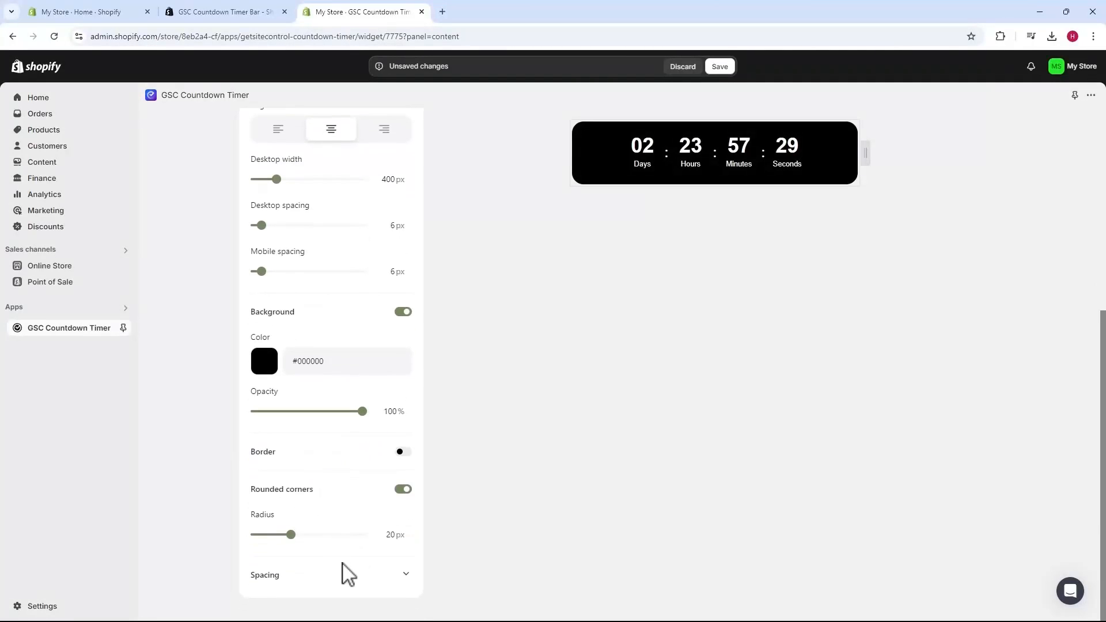
{"action": "scroll", "coordinate": [325, 496], "scroll_direction": "up", "scroll_amount": 6}
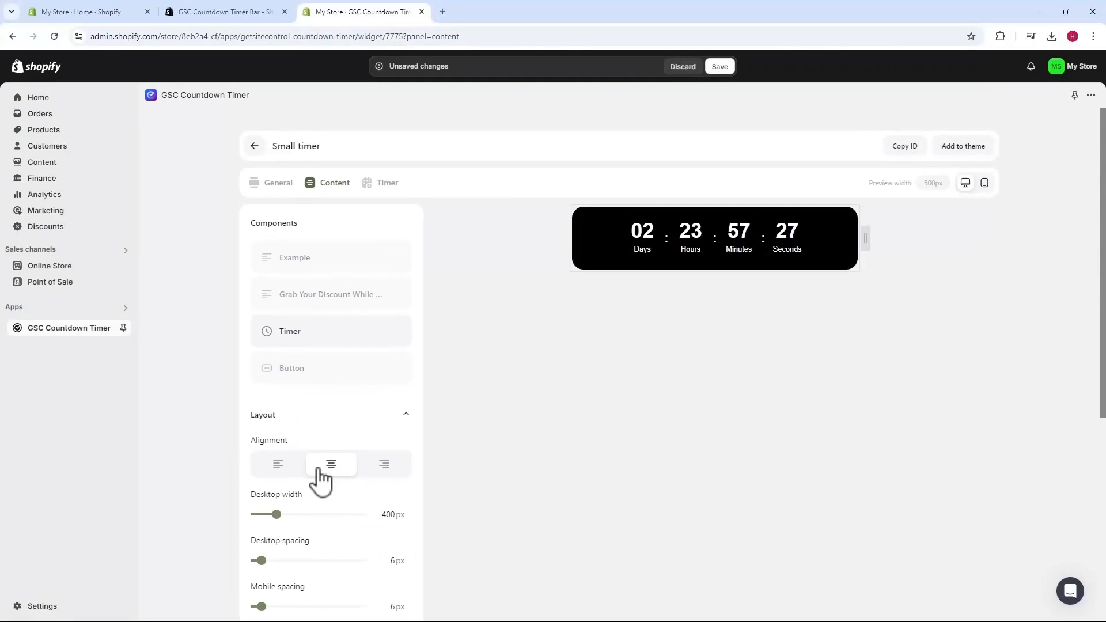
Step: Try evergreen timer durations of 48, 12 and 96 hours, then restore the duration to 72 hours
{"action": "left_click", "coordinate": [386, 183]}
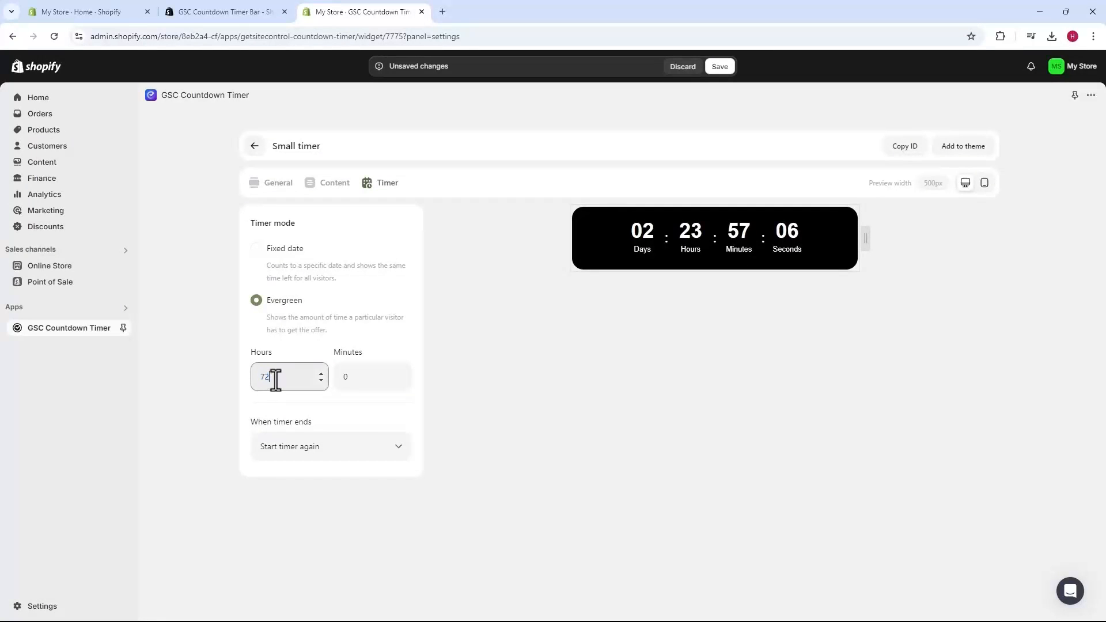
{"action": "type", "text": "48"}
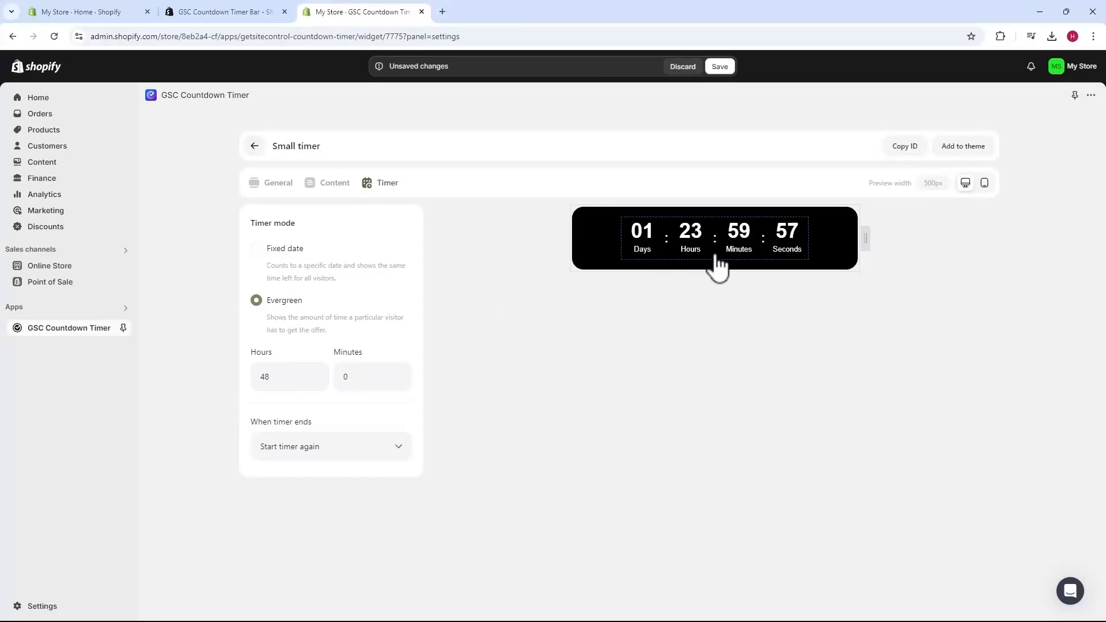
{"action": "left_click_drag", "start_coordinate": [281, 379], "coordinate": [251, 378]}
{"action": "type", "text": "12"}
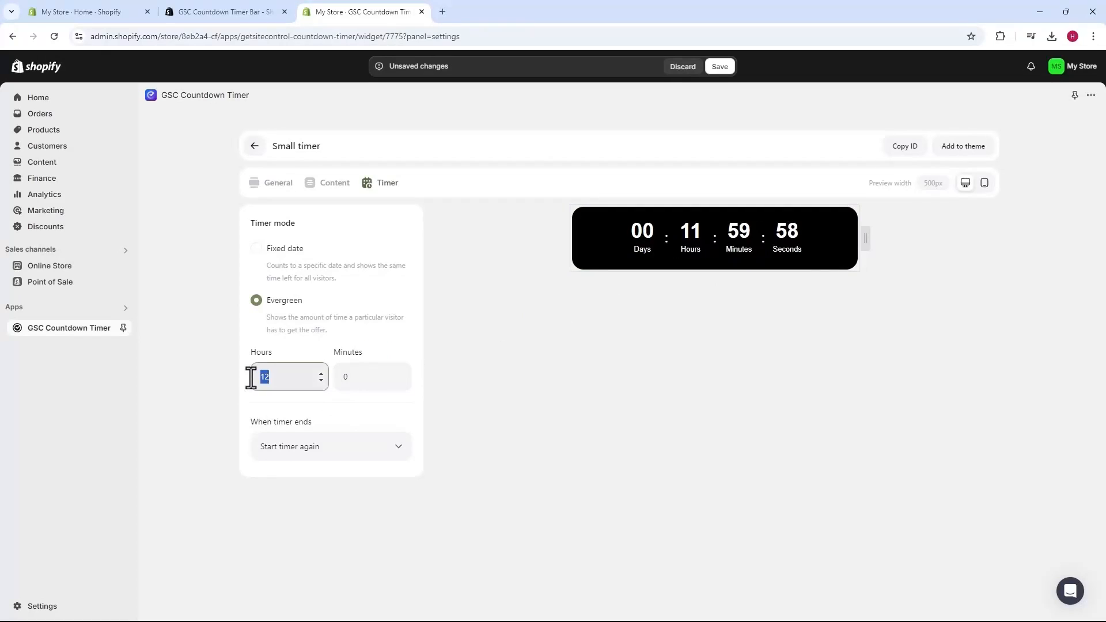
{"action": "left_click", "coordinate": [245, 382]}
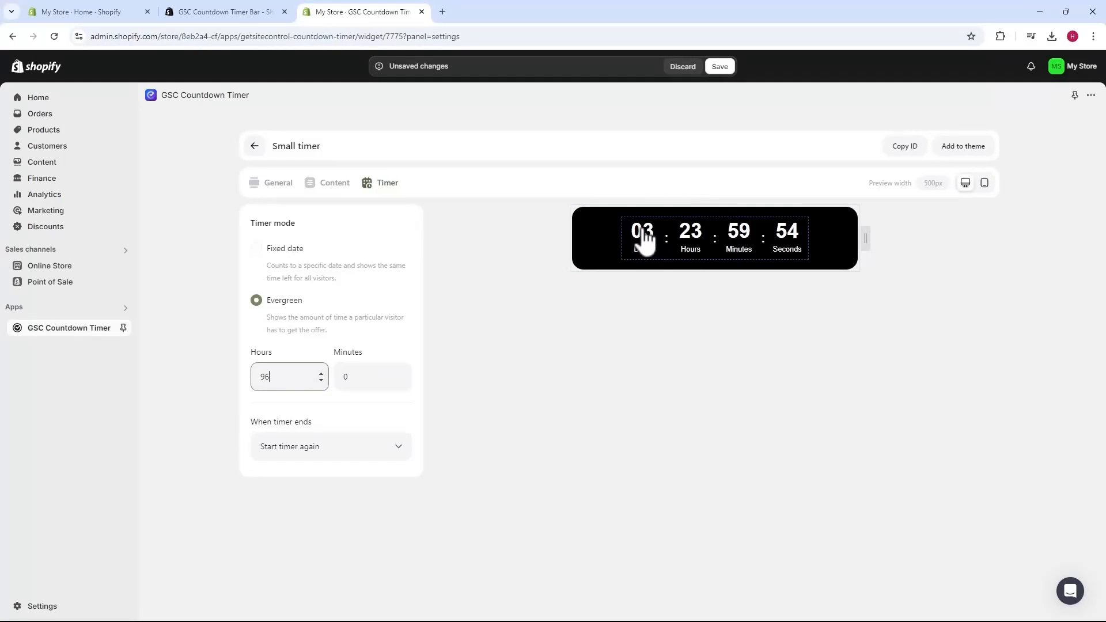
{"action": "type", "text": "72"}
{"action": "left_click", "coordinate": [230, 389]}
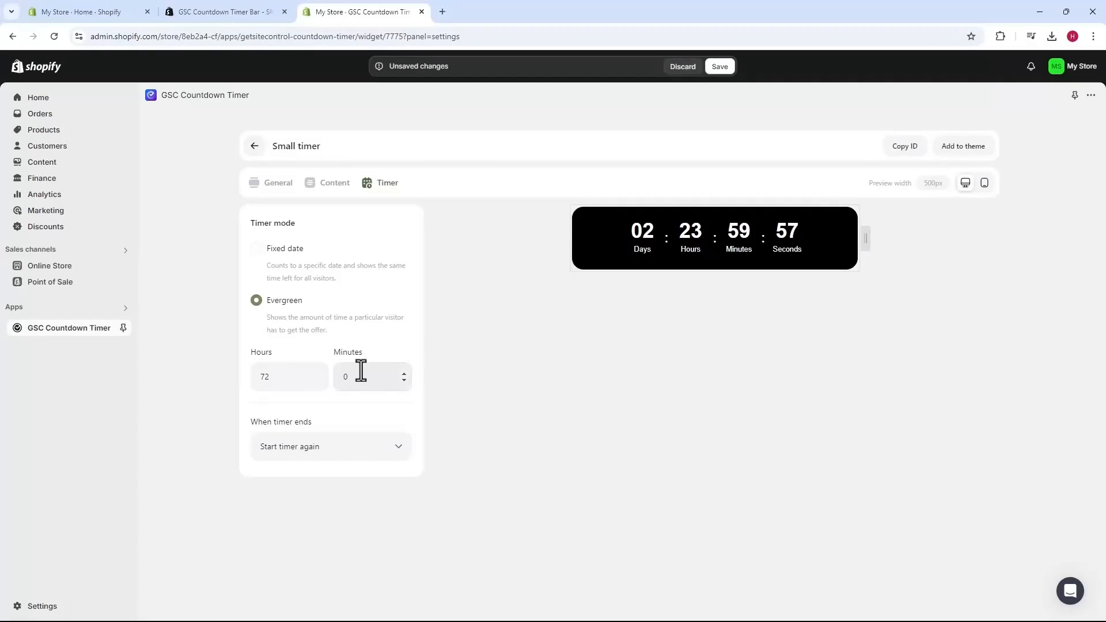
Step: Try the Fixed date timer mode with end date 2024-09-20, then return to Evergreen mode
{"action": "left_click", "coordinate": [257, 250]}
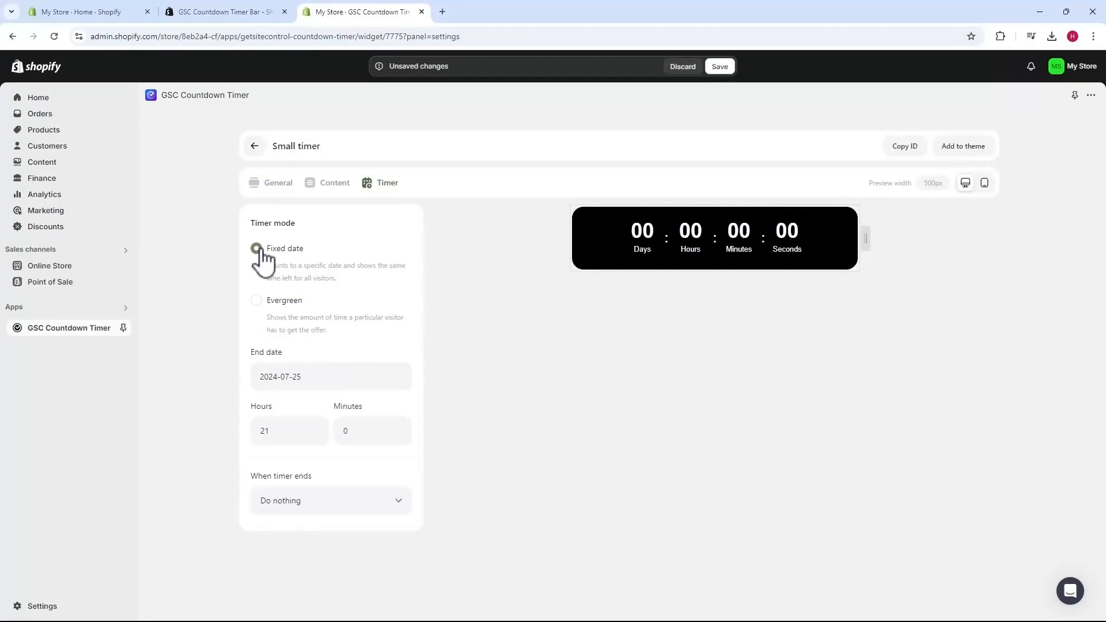
{"action": "left_click", "coordinate": [299, 377]}
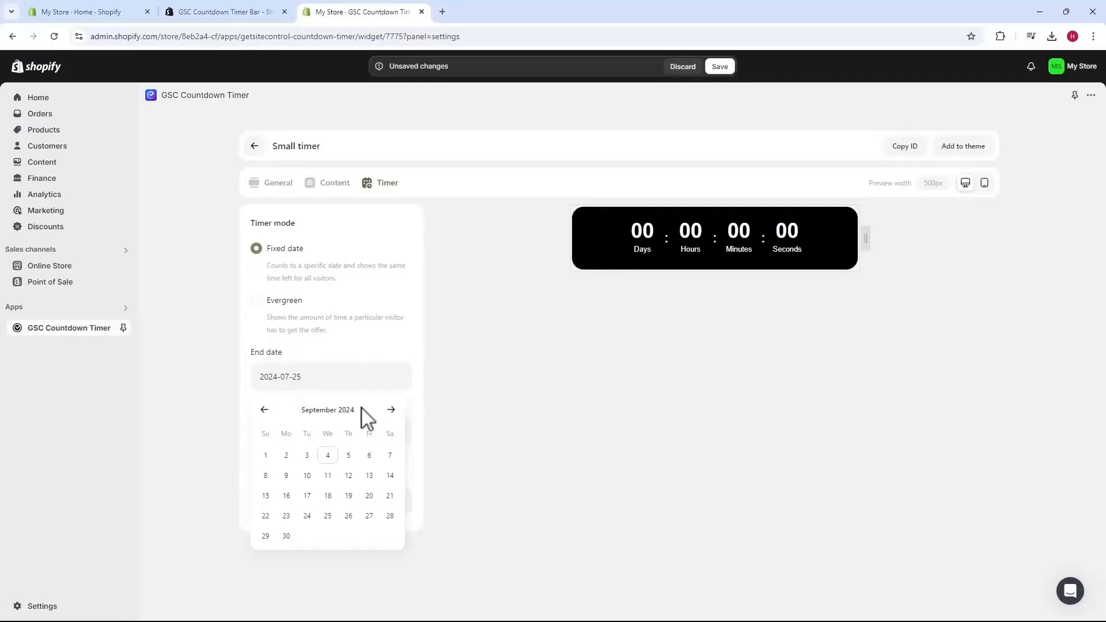
{"action": "left_click", "coordinate": [369, 495]}
{"action": "left_click", "coordinate": [434, 474]}
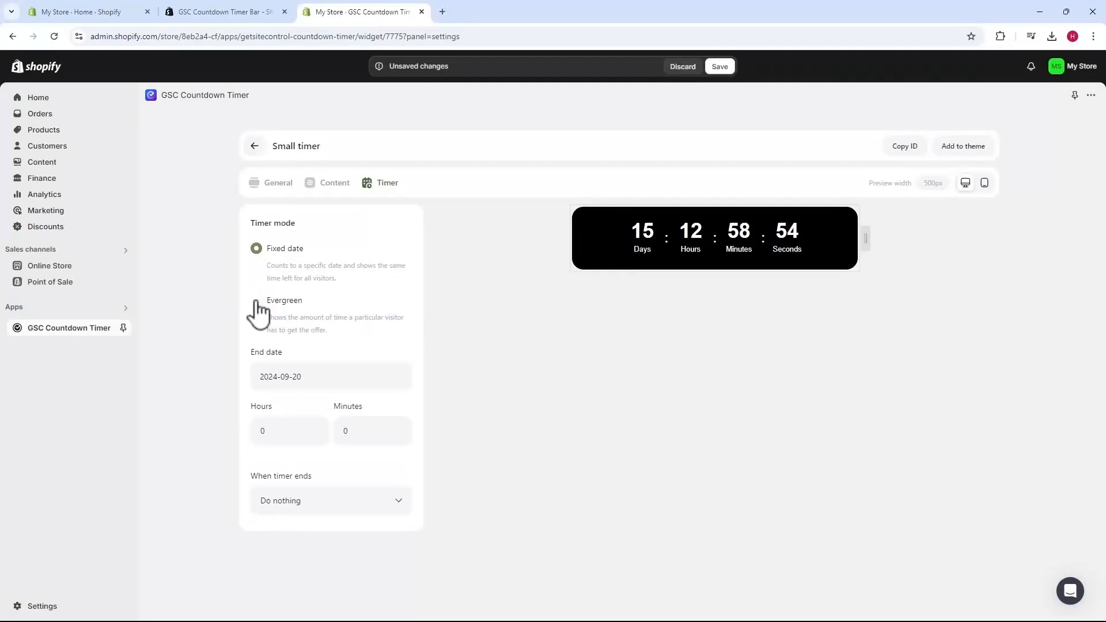
{"action": "left_click", "coordinate": [257, 301]}
Step: Try "Do nothing" as the behavior when the timer ends, then restore "Start timer again"
{"action": "left_click_drag", "start_coordinate": [249, 429], "coordinate": [329, 428]}
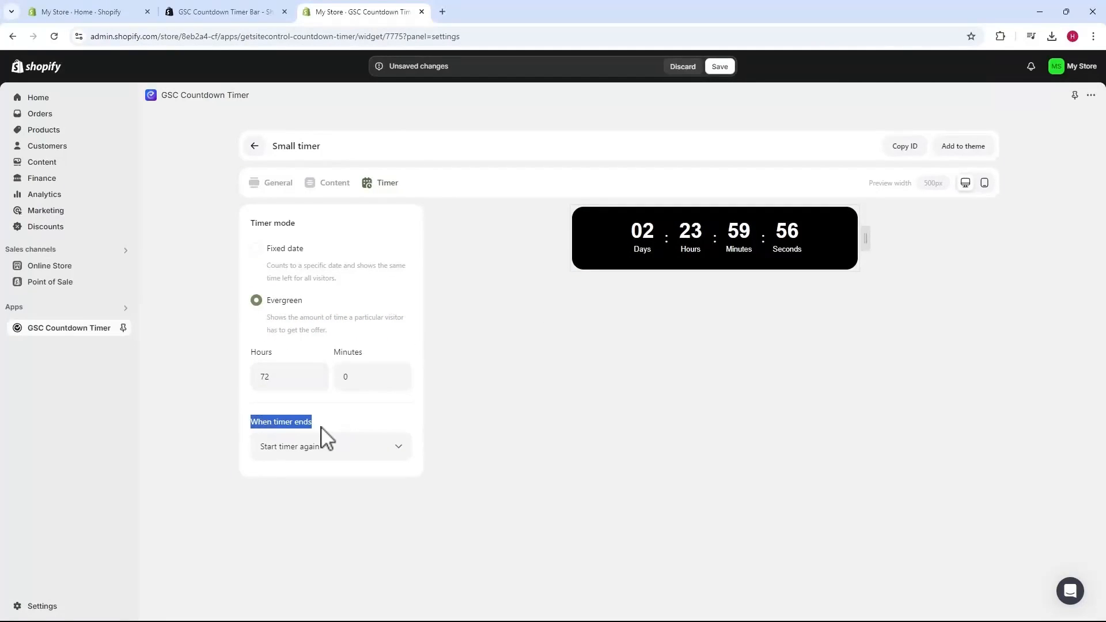
{"action": "left_click", "coordinate": [316, 446]}
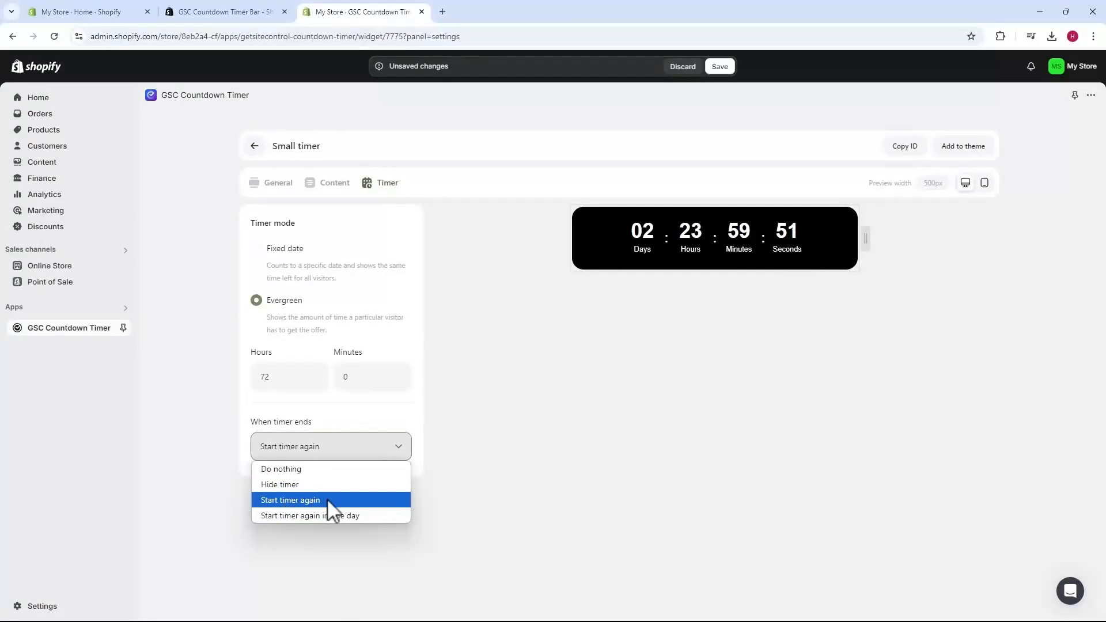
{"action": "left_click", "coordinate": [309, 516]}
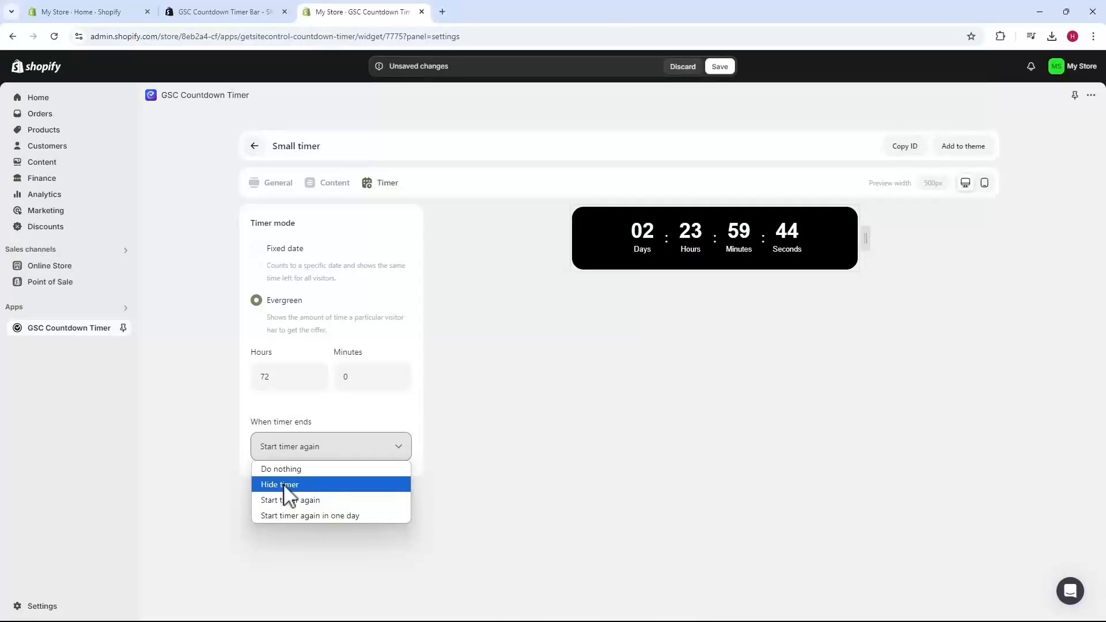
{"action": "left_click", "coordinate": [289, 470]}
{"action": "left_click", "coordinate": [300, 453]}
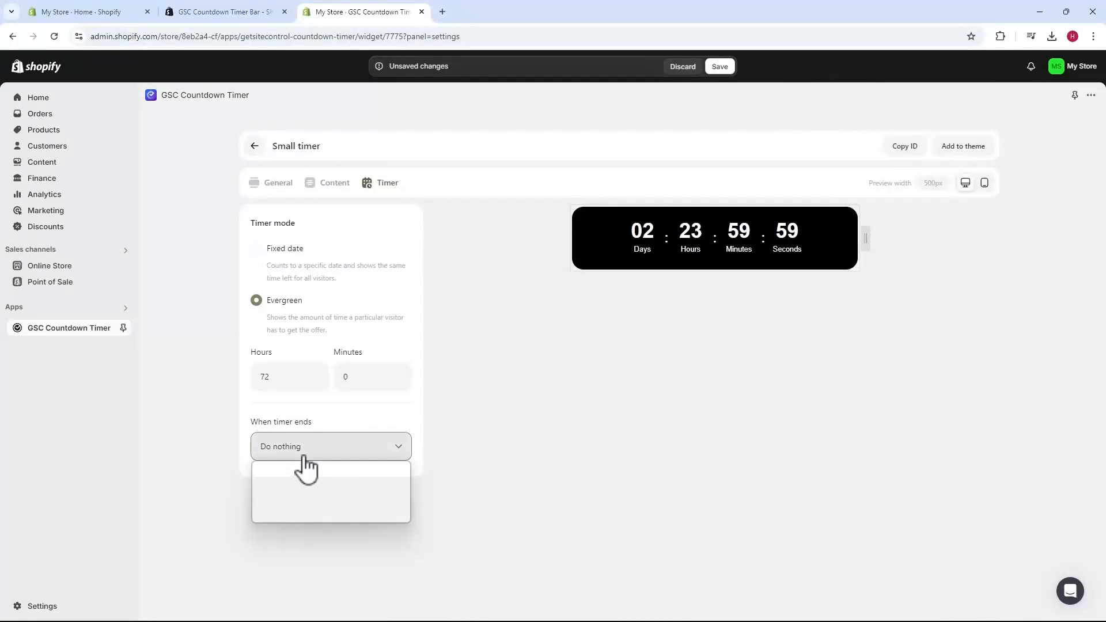
{"action": "left_click", "coordinate": [284, 499]}
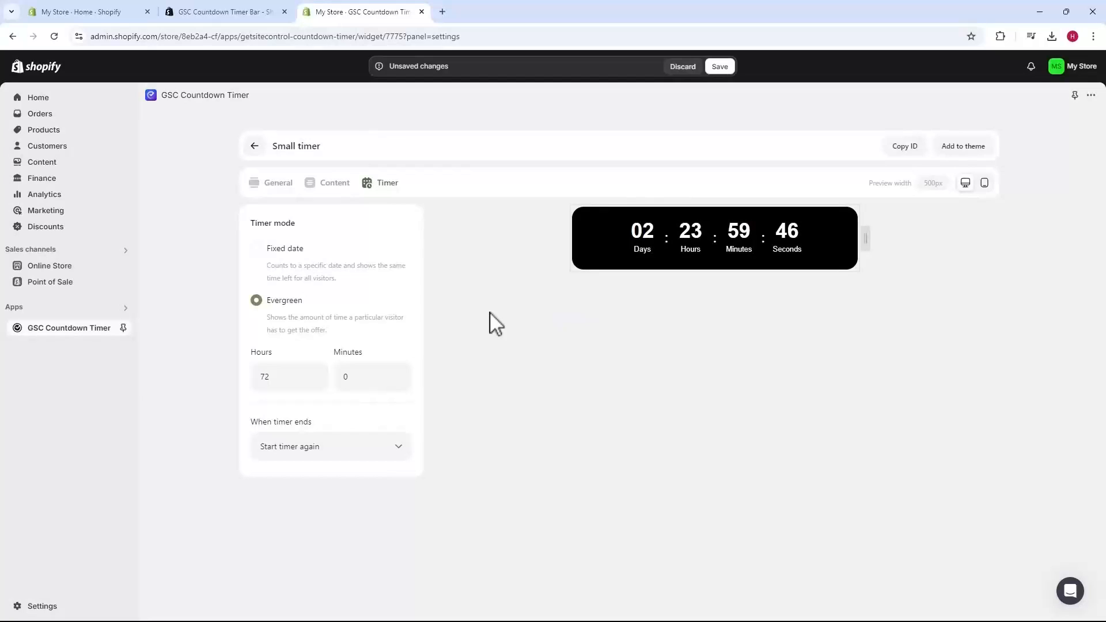
Step: Save the Small timer widget and copy its widget ID
{"action": "left_click", "coordinate": [719, 67]}
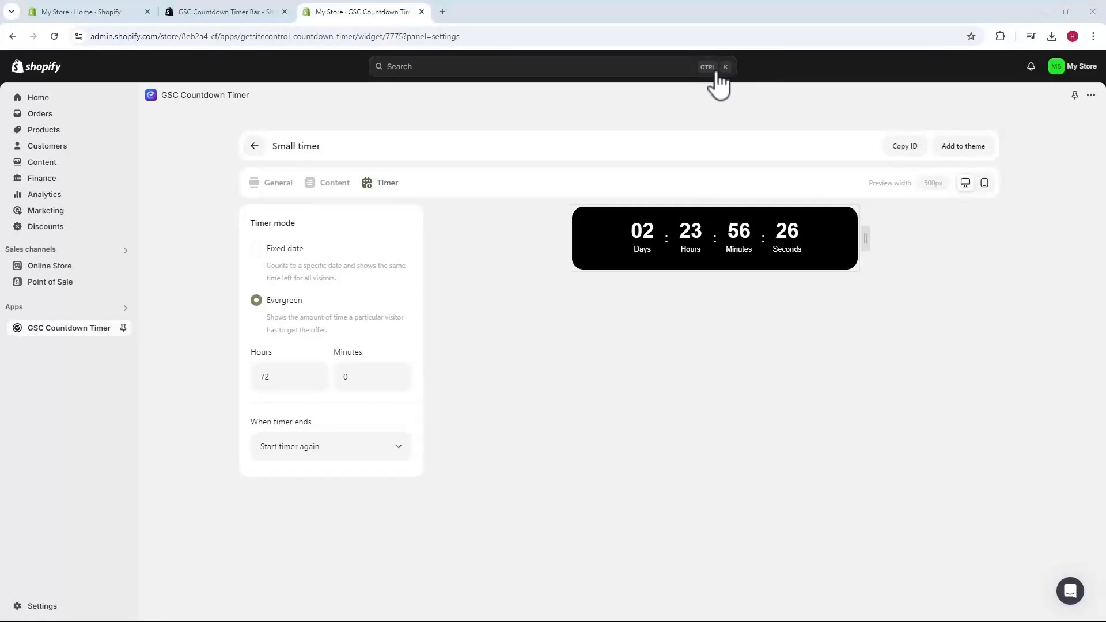
{"action": "left_click", "coordinate": [906, 151]}
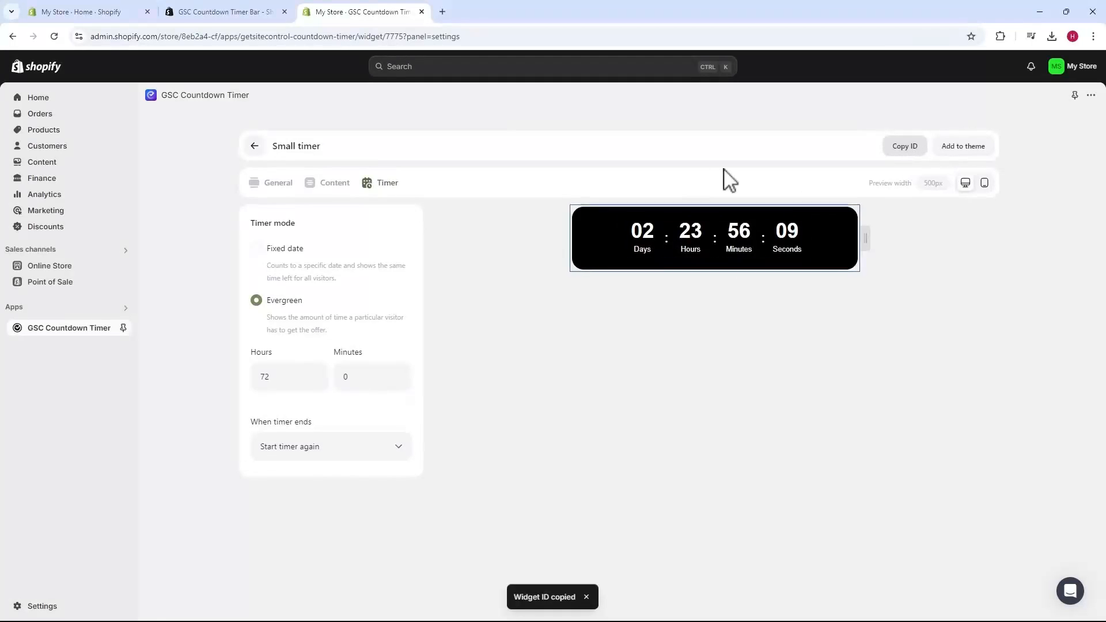
Step: Add the timer widget to the theme's product page and place its block between Buy buttons and Description
{"action": "left_click", "coordinate": [960, 150]}
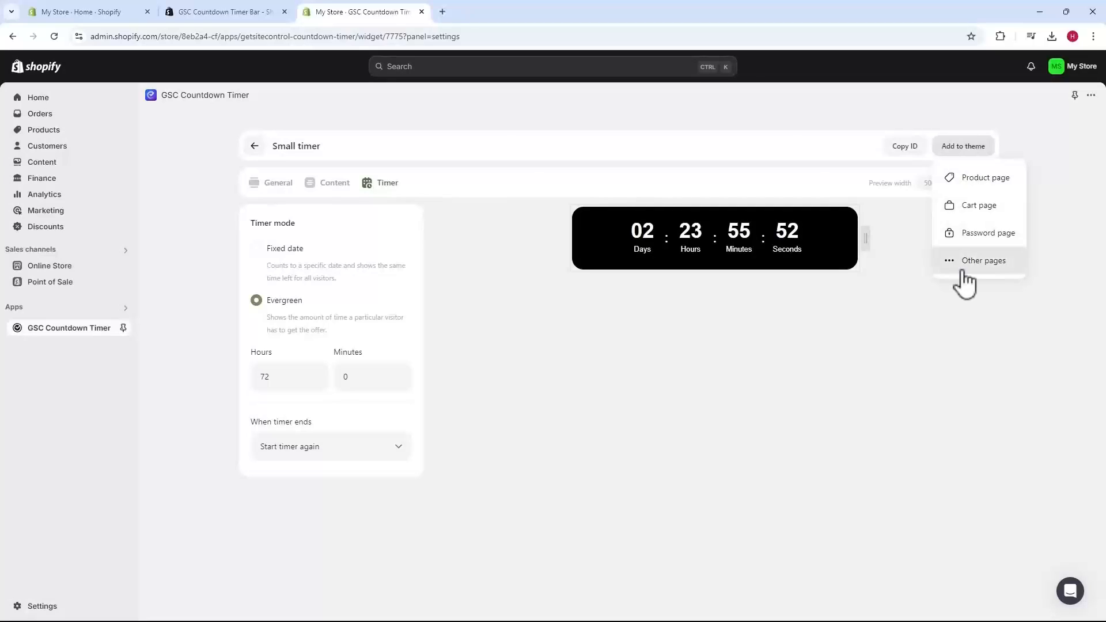
{"action": "left_click", "coordinate": [979, 179]}
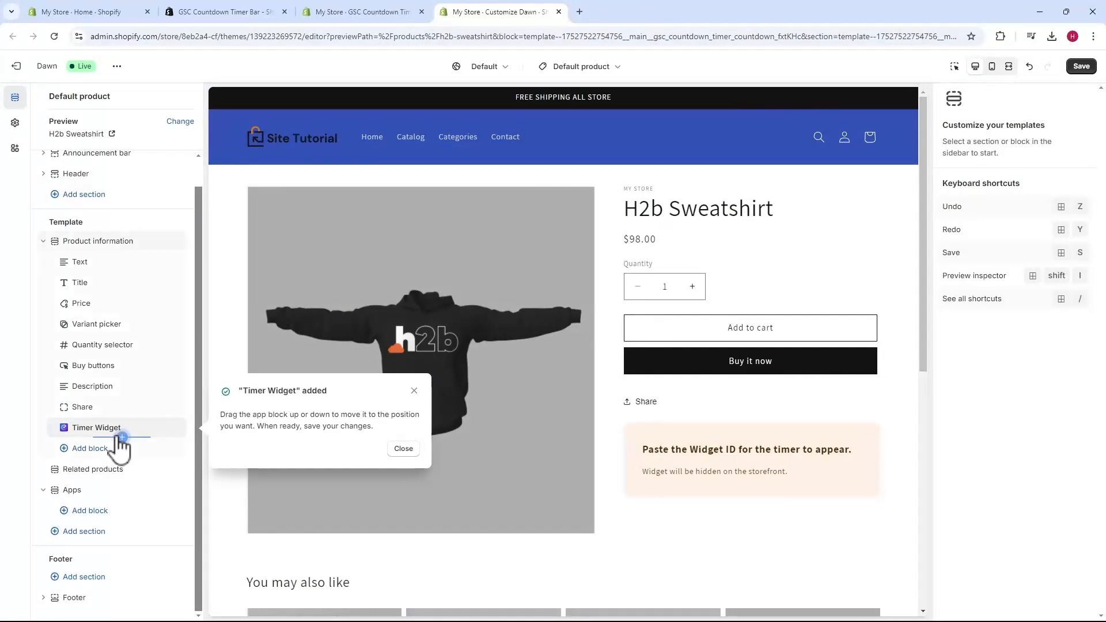
{"action": "left_click", "coordinate": [78, 433]}
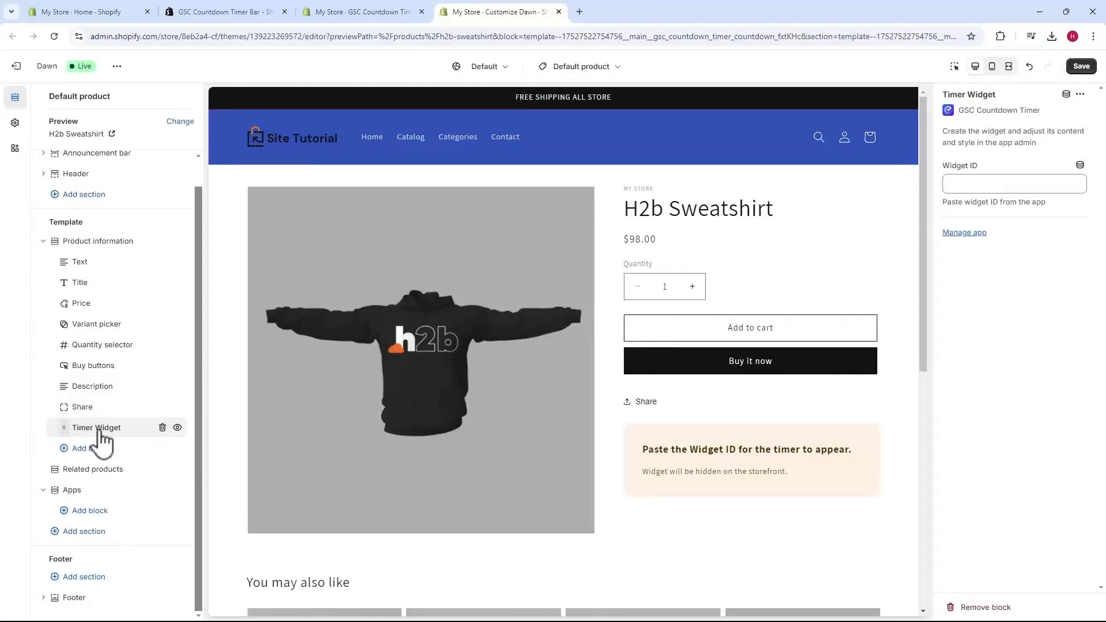
{"action": "left_click_drag", "start_coordinate": [80, 429], "coordinate": [63, 387]}
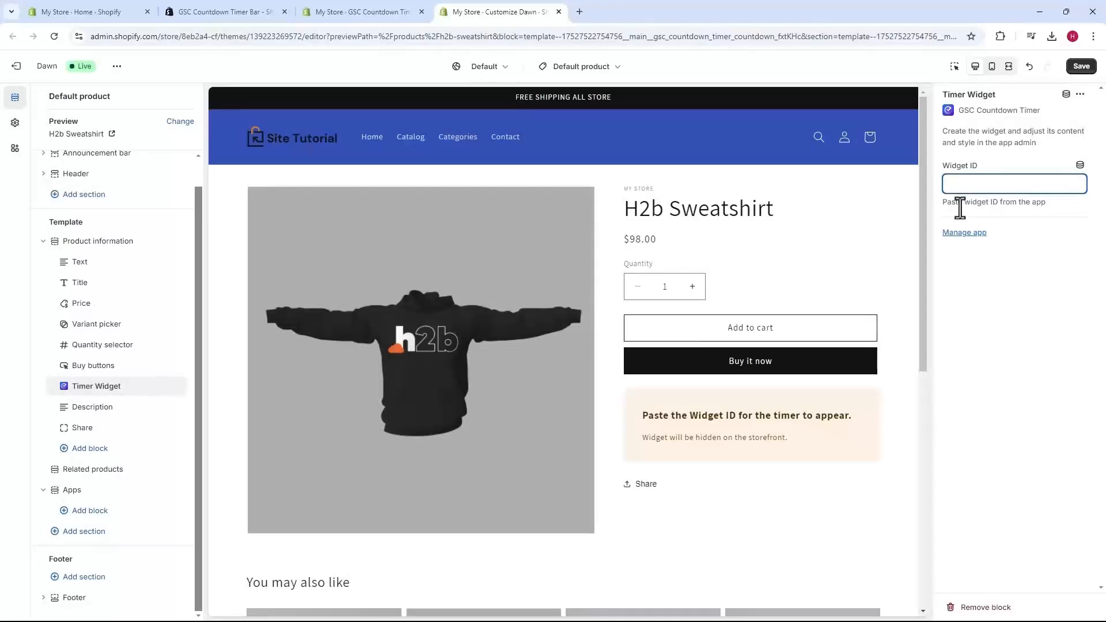
Step: Paste the copied widget ID into the Timer Widget block and save the theme changes
{"action": "key", "text": "ctrl+v"}
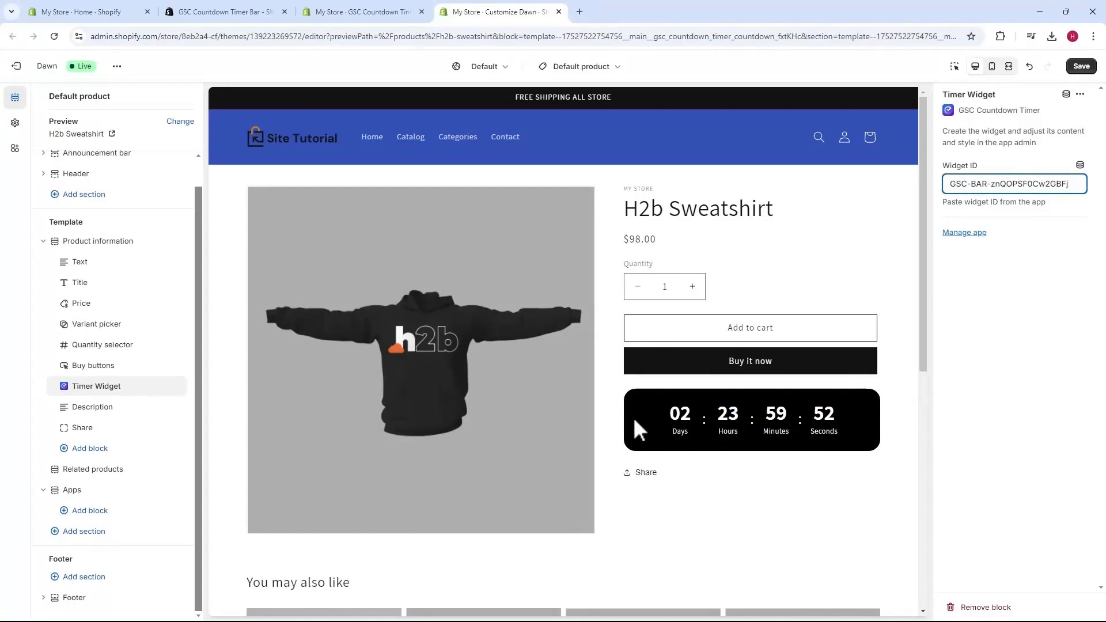
{"action": "left_click", "coordinate": [1072, 69]}
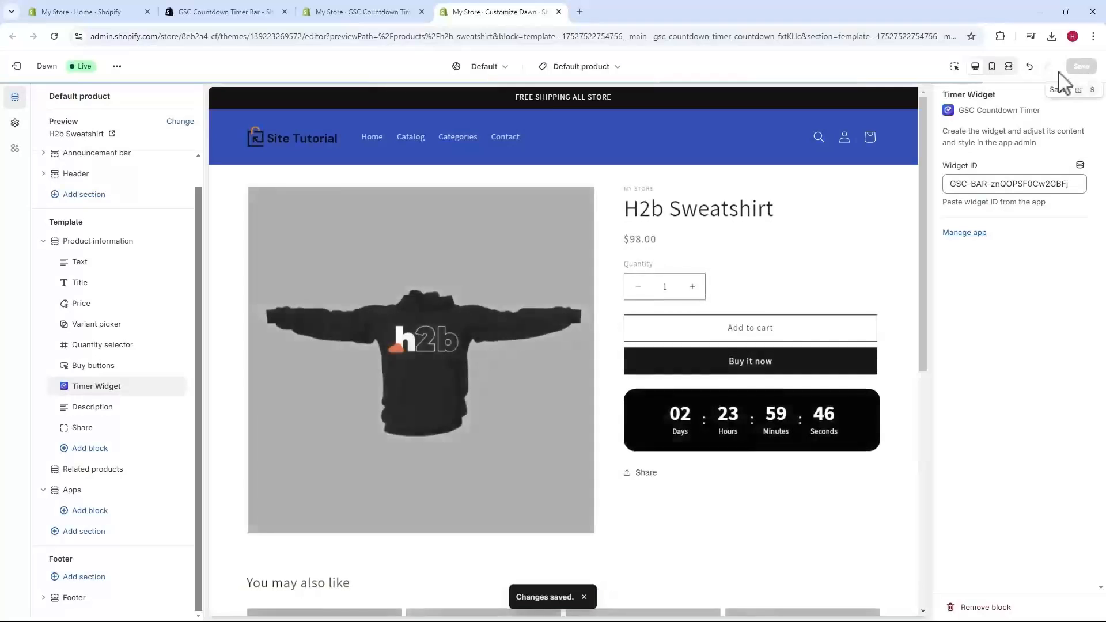